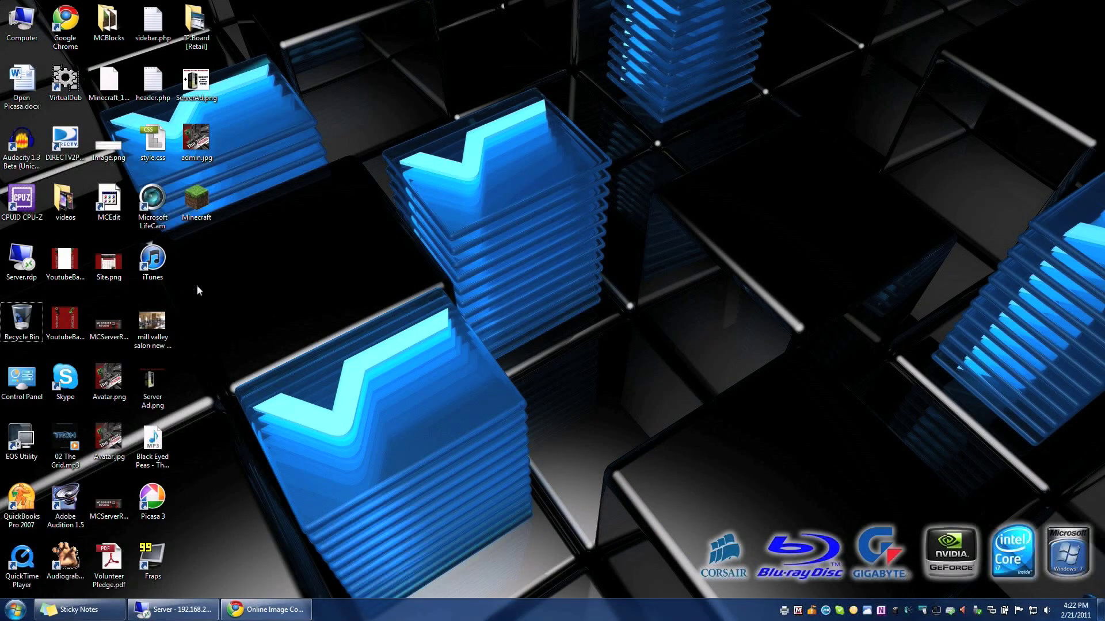
Step: Open the desktop Minecraft folder to show Grass.ico, MCTSR.bat and the Minecraft shortcut
{"action": "left_click", "coordinate": [205, 193]}
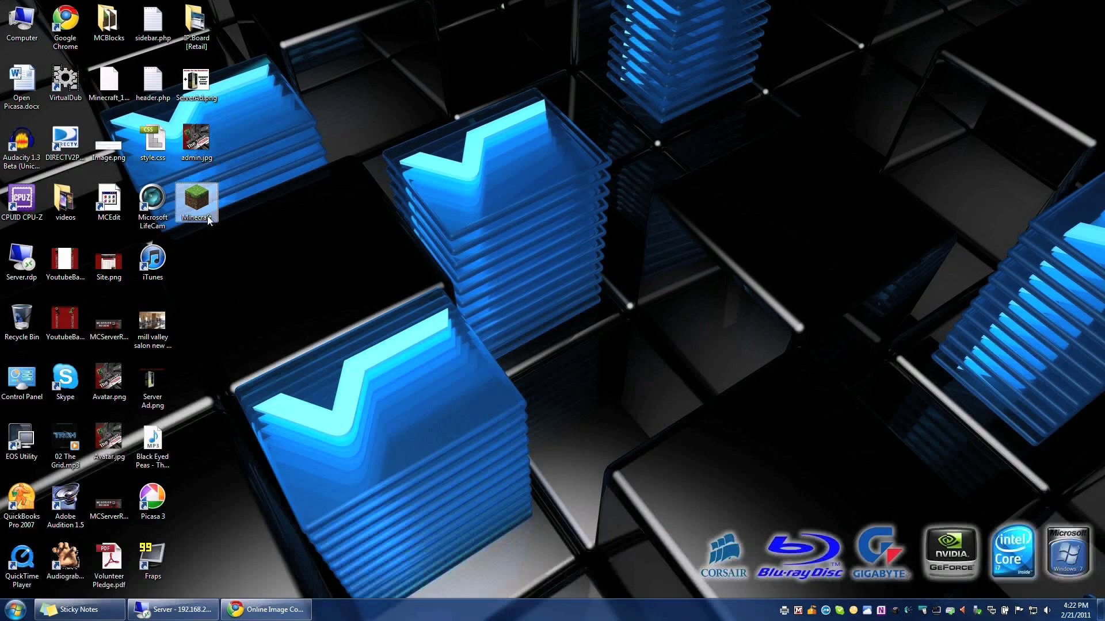
{"action": "double_click", "coordinate": [196, 202]}
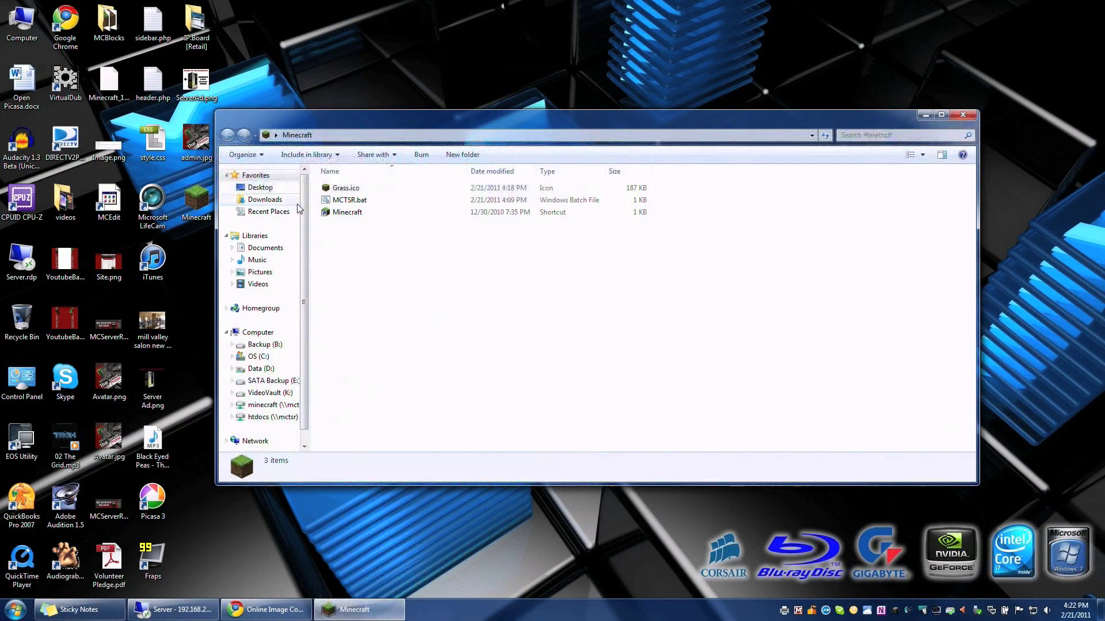
Step: Nudge the Explorer window up slightly and select the Minecraft shortcut
{"action": "mouse_move", "coordinate": [302, 118]}
{"action": "left_mouse_down"}
{"action": "mouse_move", "coordinate": [476, 122]}
{"action": "mouse_move", "coordinate": [344, 124]}
{"action": "mouse_move", "coordinate": [307, 110]}
{"action": "left_mouse_up"}
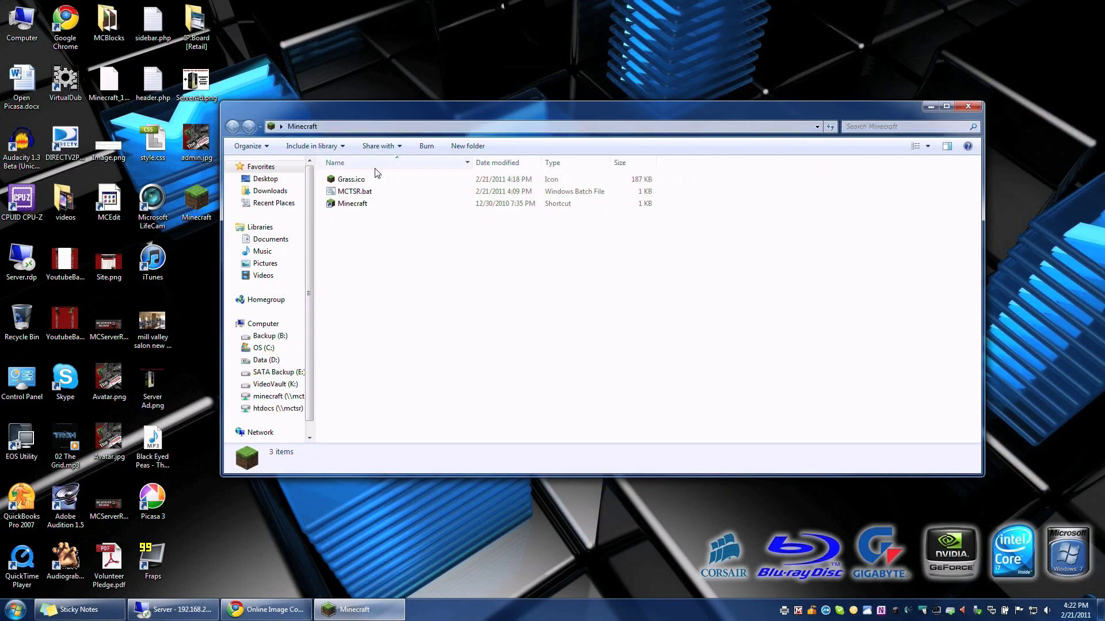
{"action": "left_click", "coordinate": [352, 207]}
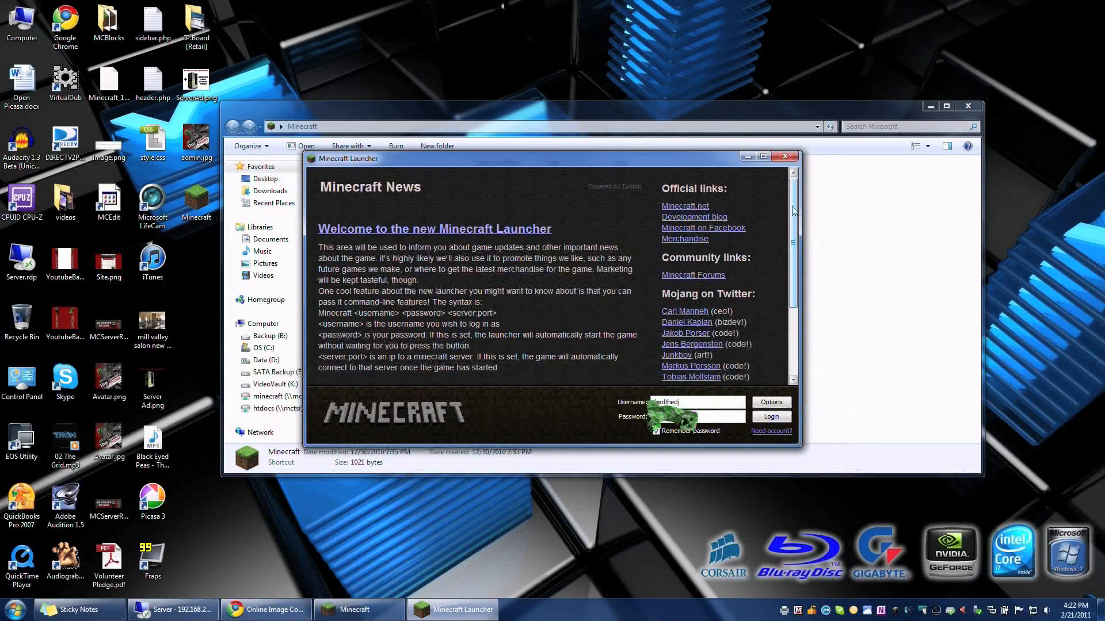
Step: Scroll the launcher news, then check the game folder location in Options and close them
{"action": "scroll", "coordinate": [798, 230], "scroll_direction": "down", "scroll_amount": 1}
{"action": "scroll", "coordinate": [798, 230], "scroll_direction": "up", "scroll_amount": 1}
{"action": "scroll", "coordinate": [796, 230], "scroll_direction": "down", "scroll_amount": 1}
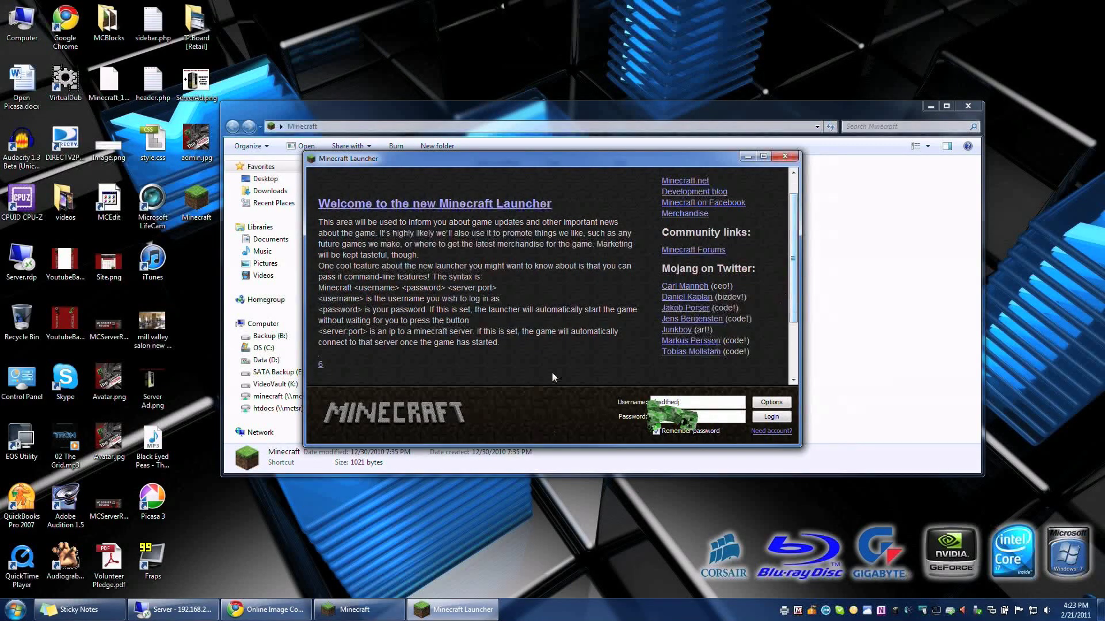
{"action": "left_click", "coordinate": [771, 402]}
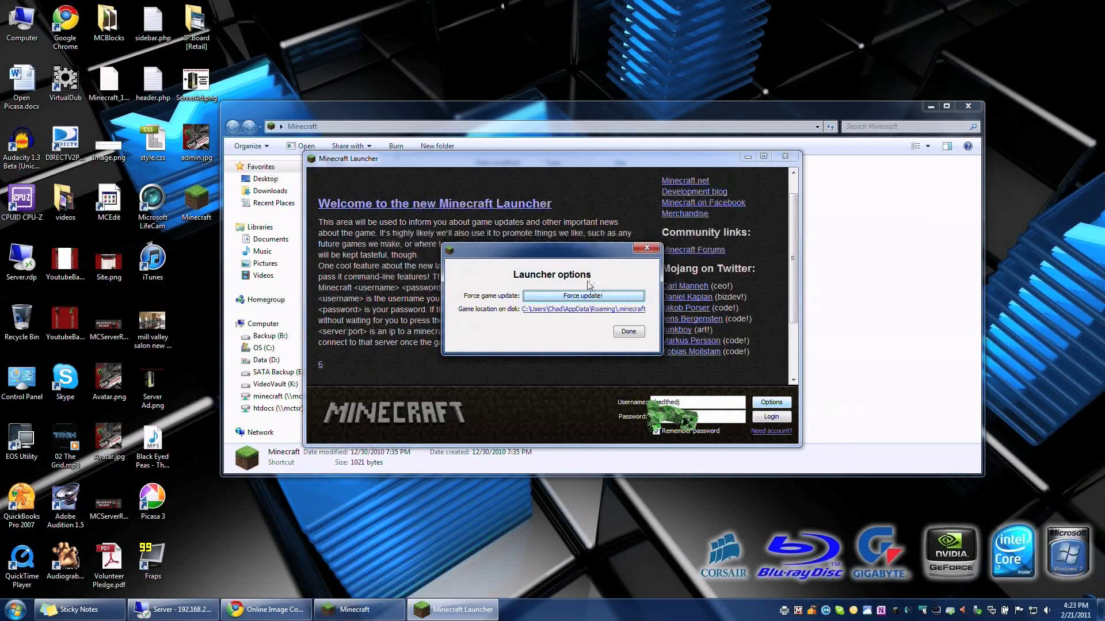
{"action": "left_click", "coordinate": [629, 332]}
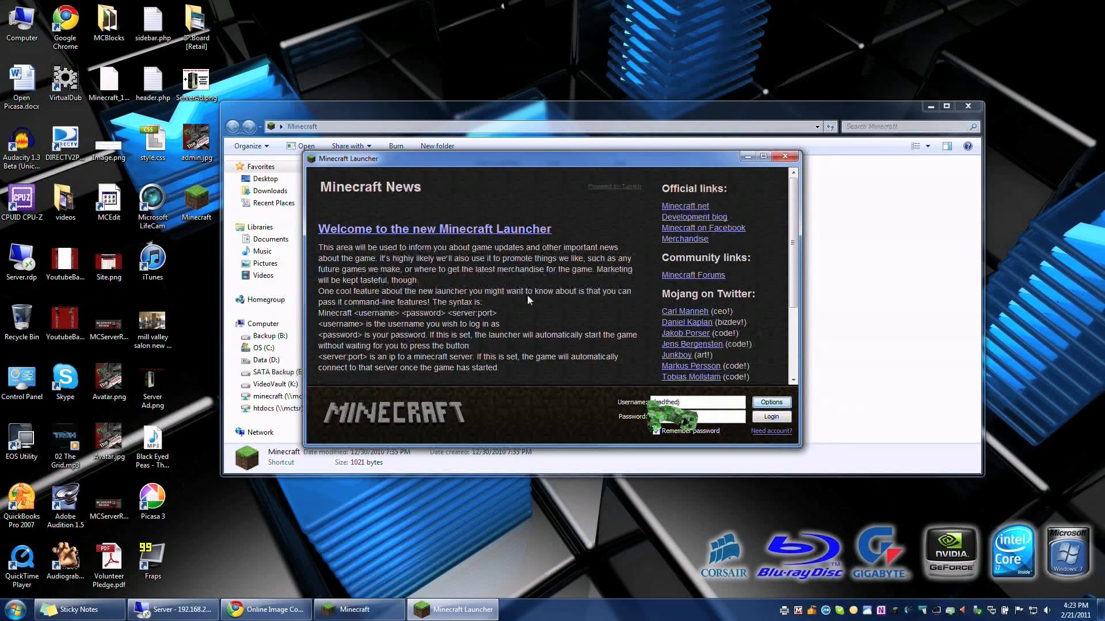
Step: Log in, view the Multiplayer screen showing server IP 67.222.144.90, then close Minecraft
{"action": "left_click", "coordinate": [771, 417]}
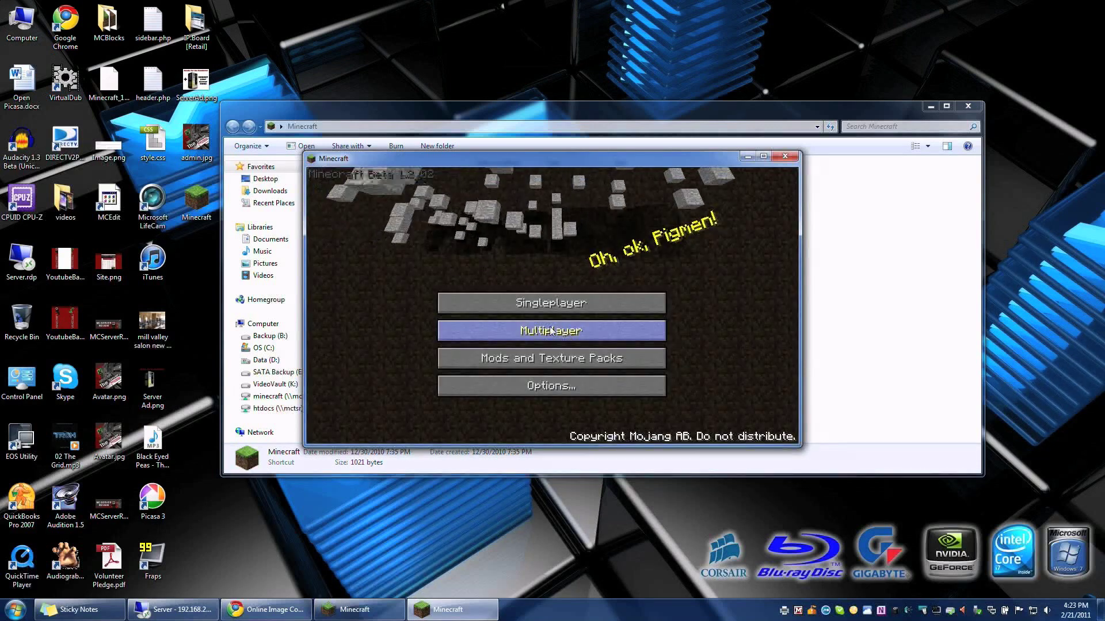
{"action": "left_click", "coordinate": [550, 329]}
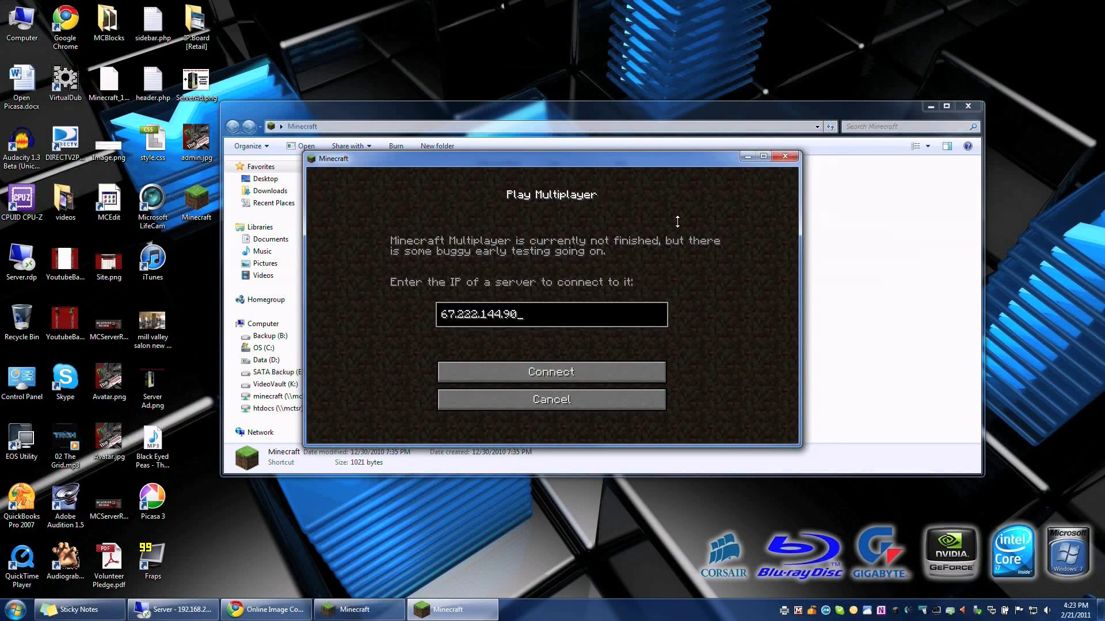
{"action": "left_click", "coordinate": [785, 157]}
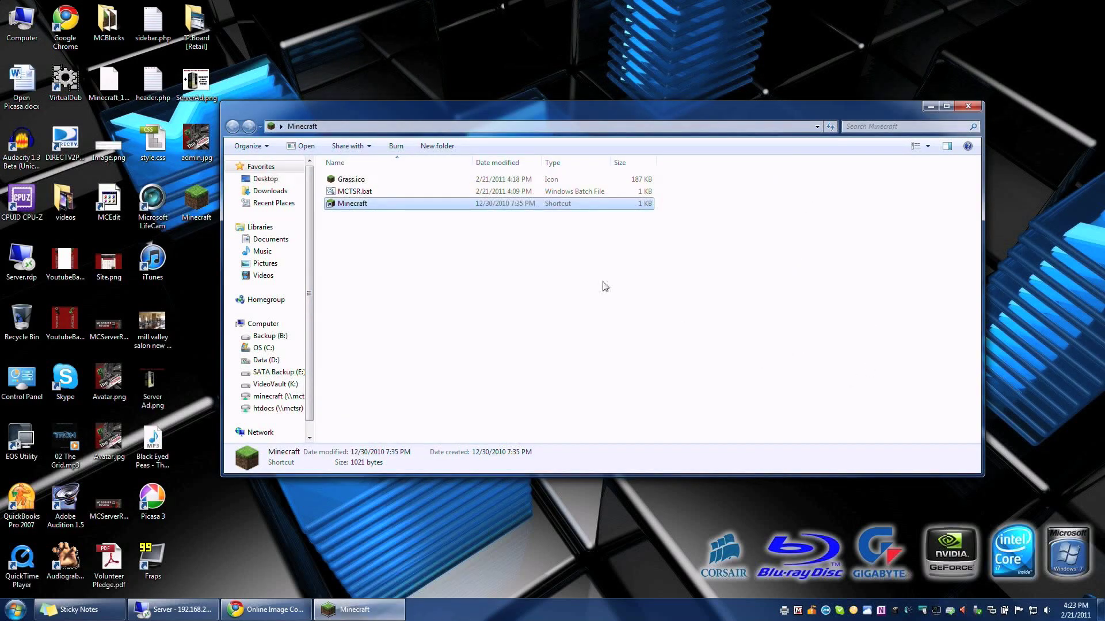
Step: Run MCTSR.bat to launch Minecraft straight into its server's game world
{"action": "left_click", "coordinate": [605, 286]}
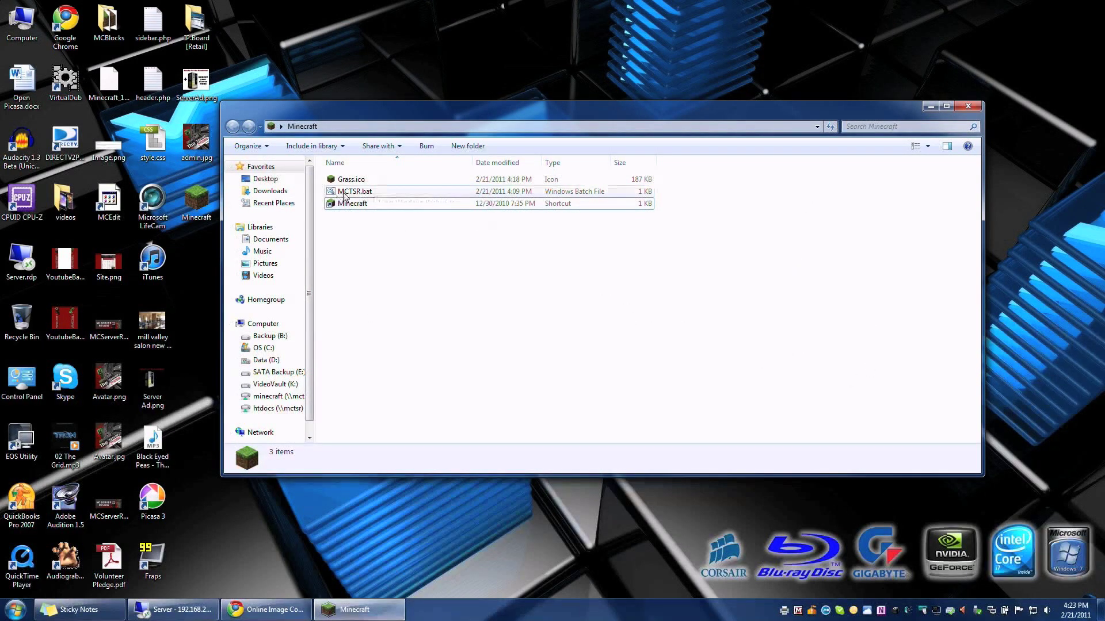
{"action": "left_click", "coordinate": [363, 193]}
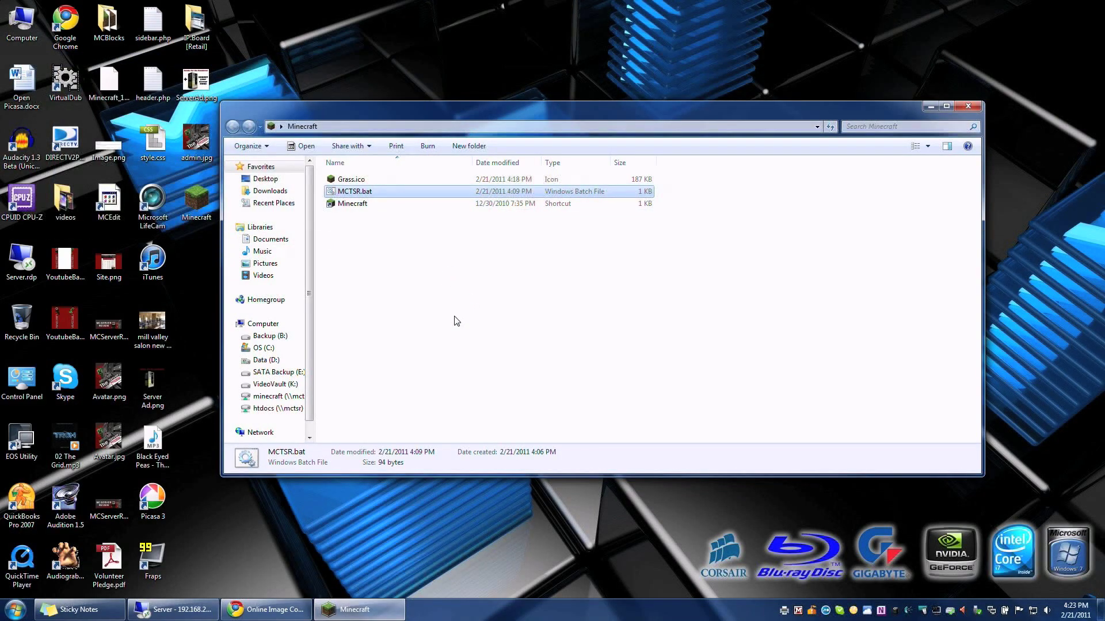
{"action": "key", "text": "Return"}
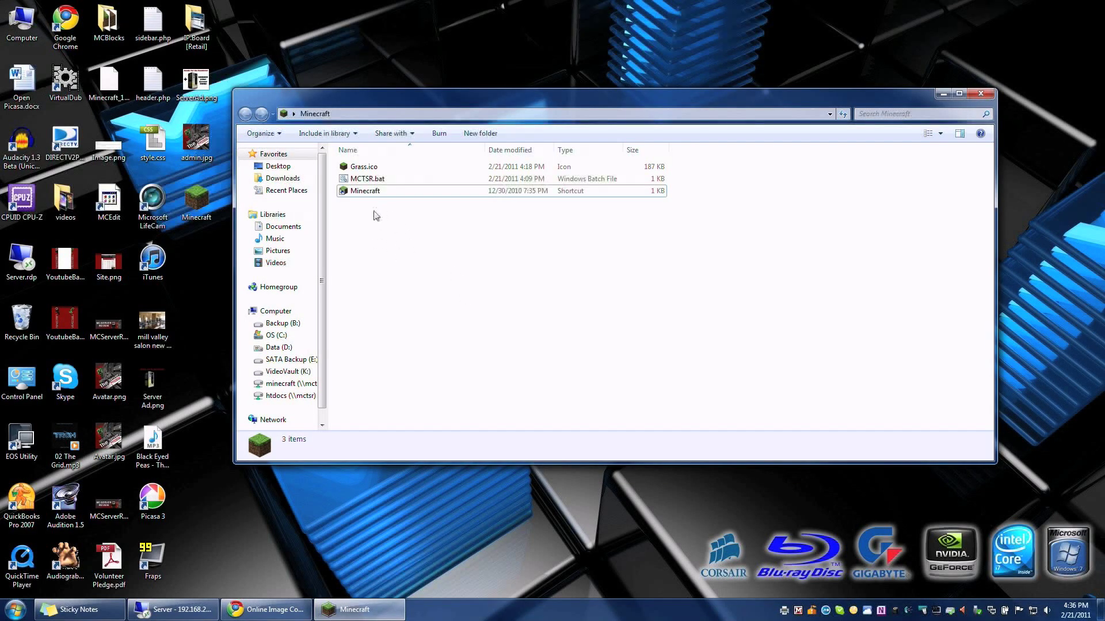
{"action": "right_click", "coordinate": [354, 221]}
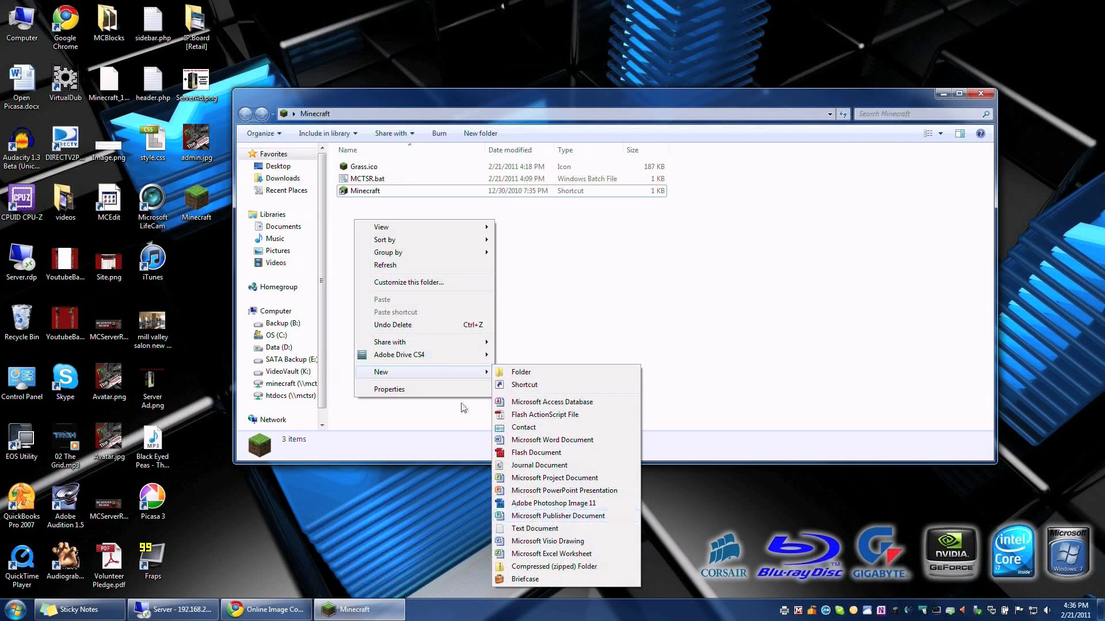
Step: Create a new text document and rename it TestServer.bat, accepting the extension change
{"action": "left_click", "coordinate": [593, 303]}
{"action": "right_click", "coordinate": [420, 261]}
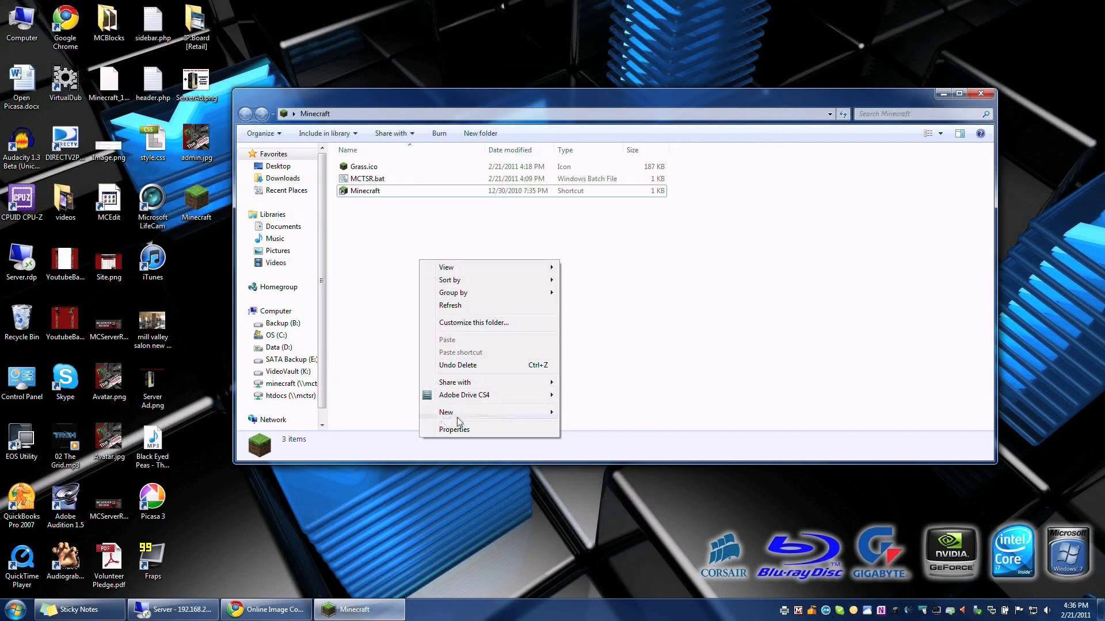
{"action": "mouse_move", "coordinate": [457, 413]}
{"action": "left_click", "coordinate": [642, 361]}
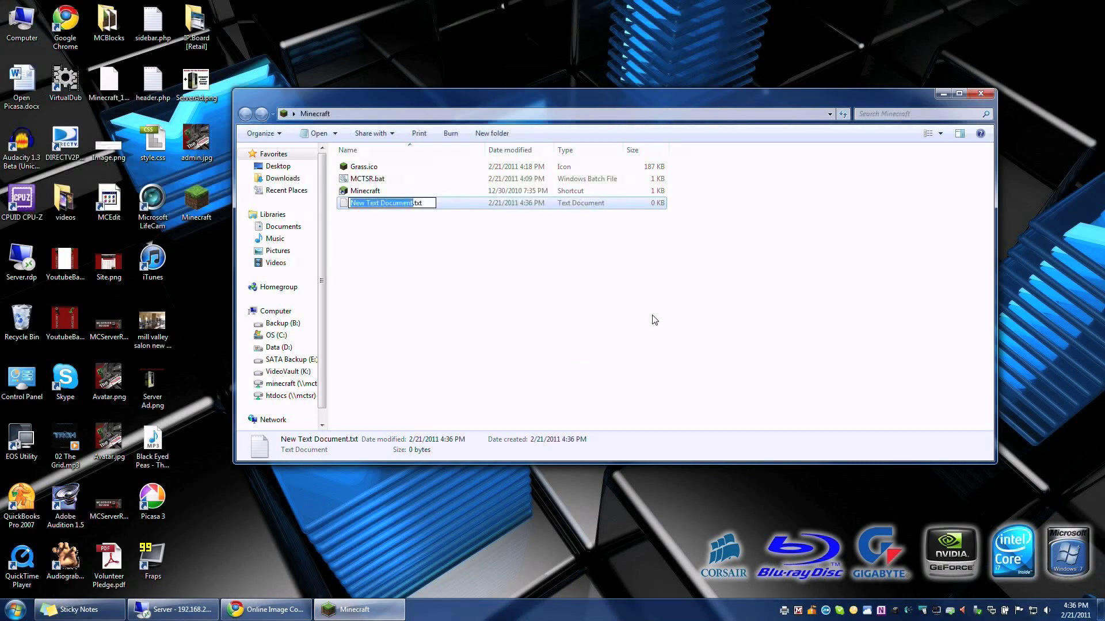
{"action": "type", "text": "Test"}
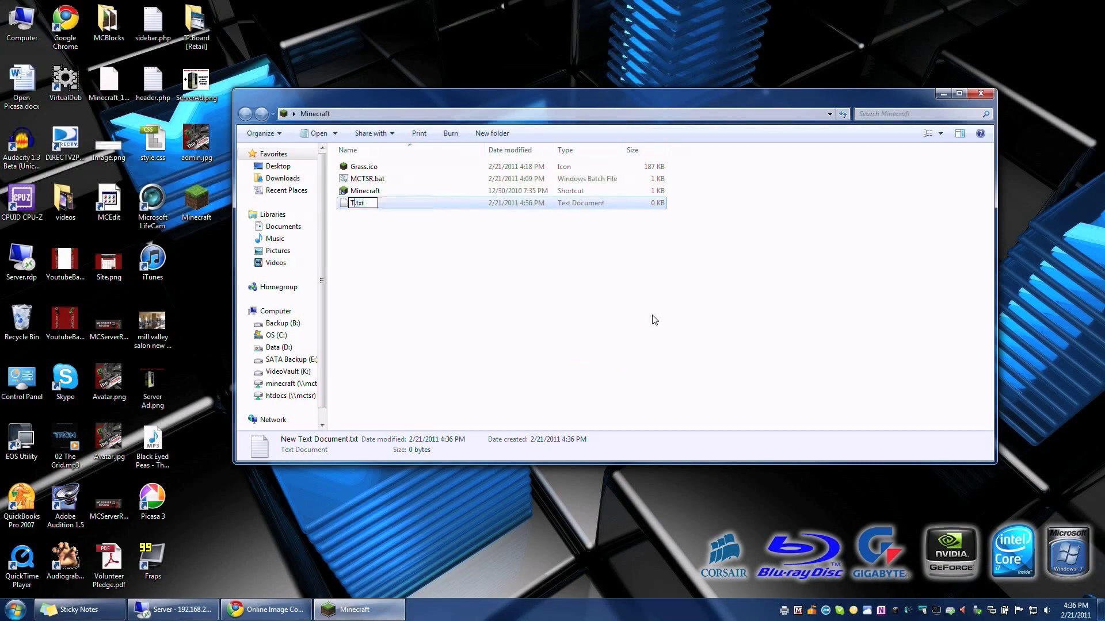
{"action": "type", "text": "Server"}
{"action": "key", "text": "Right"}
{"action": "key", "text": "shift+End"}
{"action": "key", "text": "BackSpace"}
{"action": "type", "text": "bat"}
{"action": "key", "text": "Return"}
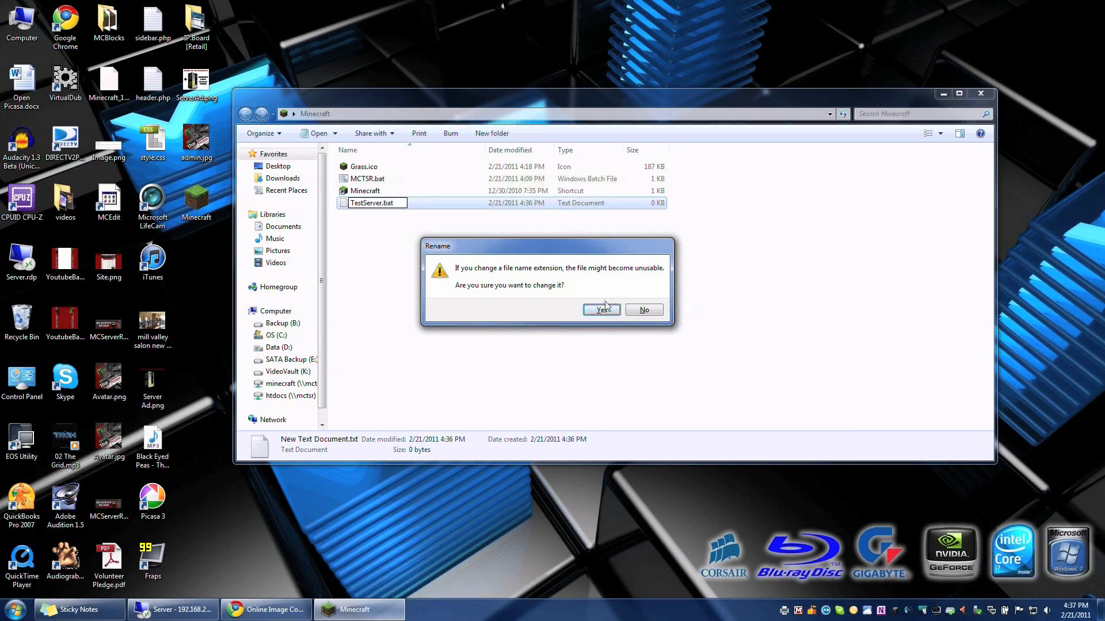
{"action": "left_click", "coordinate": [602, 311]}
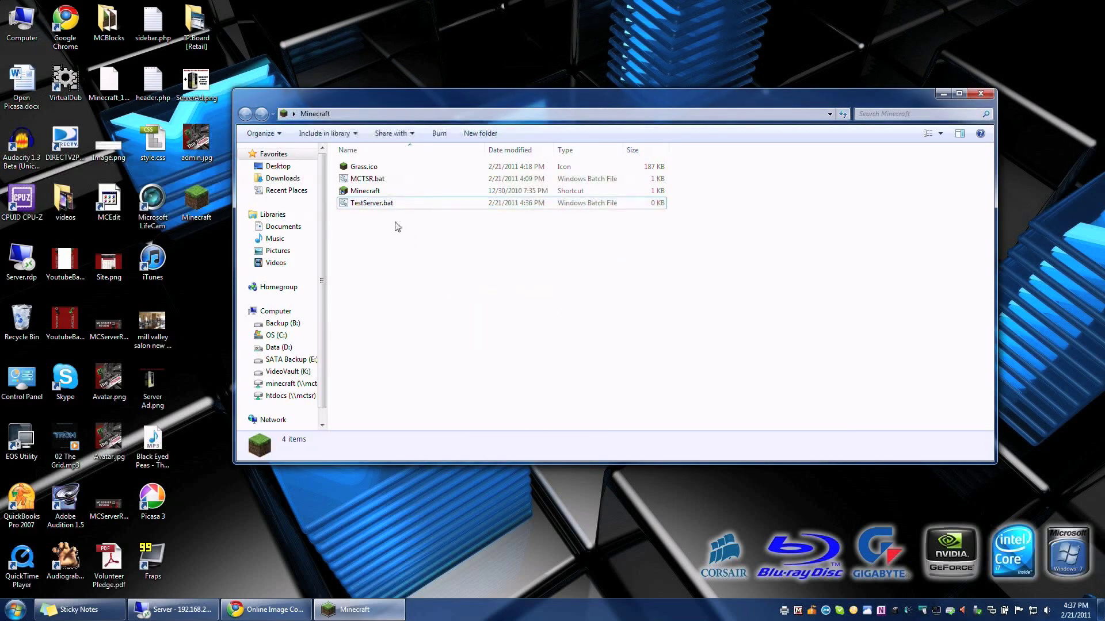
{"action": "right_click", "coordinate": [349, 205]}
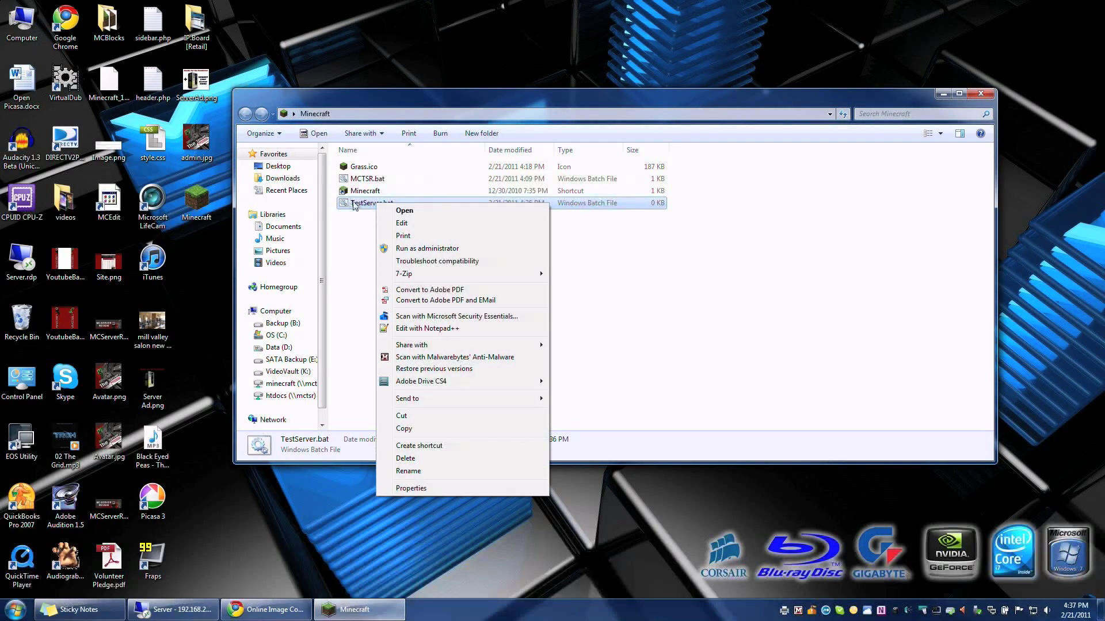
{"action": "left_click", "coordinate": [424, 229]}
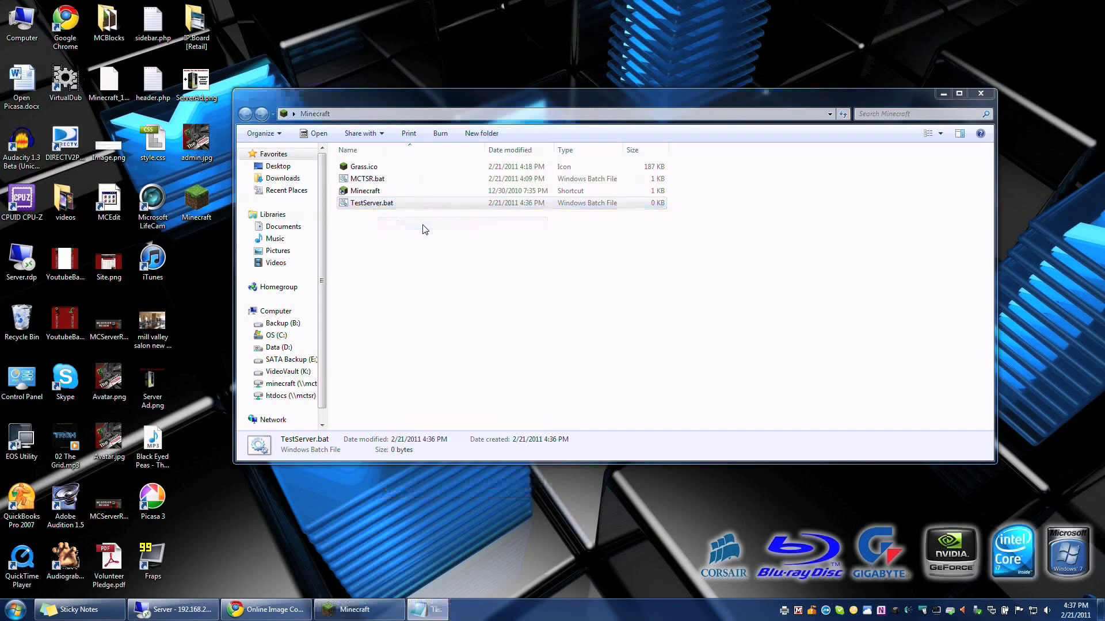
{"action": "left_click_drag", "start_coordinate": [511, 224], "coordinate": [496, 151]}
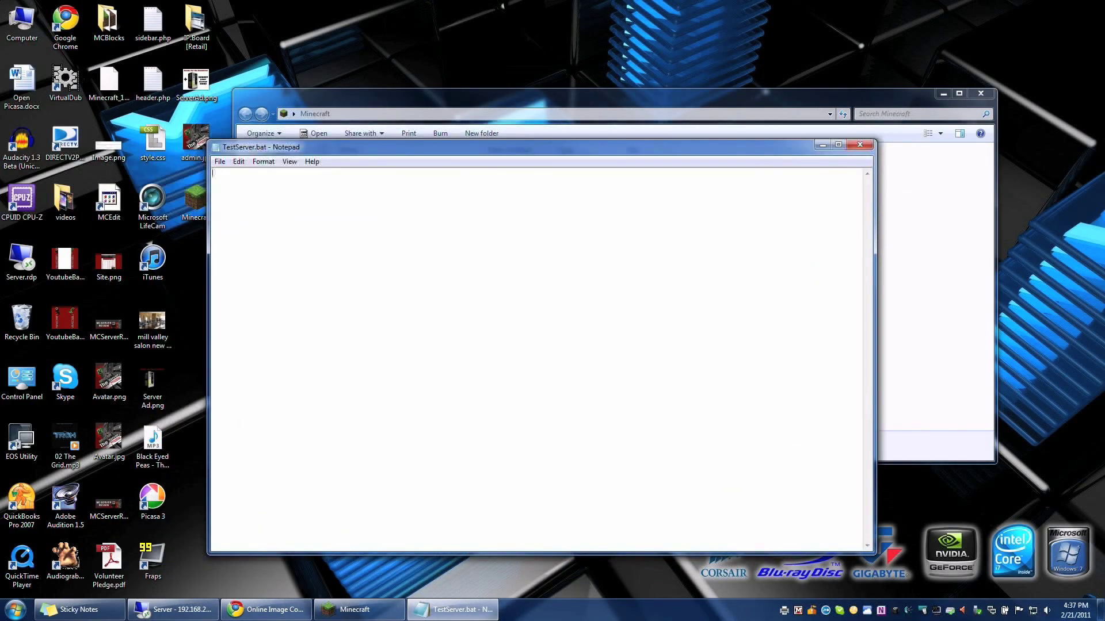
{"action": "type", "text": "@echo off"}
{"action": "left_click", "coordinate": [348, 112]}
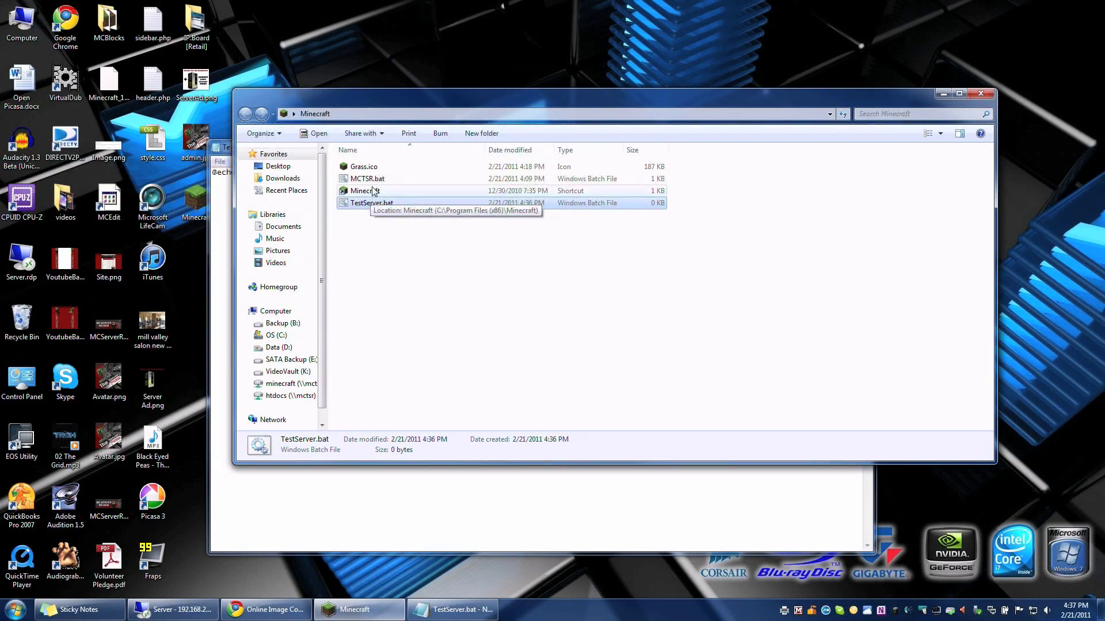
Step: Browse through Computer to C:\Program Files (x86)\Minecraft and copy its path from the address bar
{"action": "left_click", "coordinate": [8, 614]}
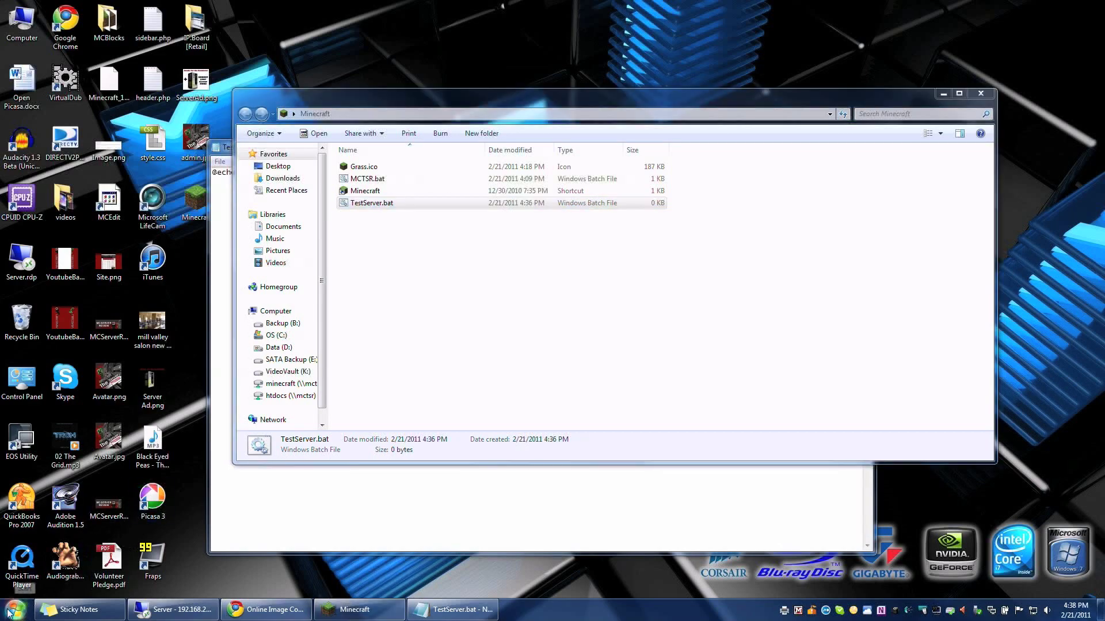
{"action": "left_click", "coordinate": [171, 397]}
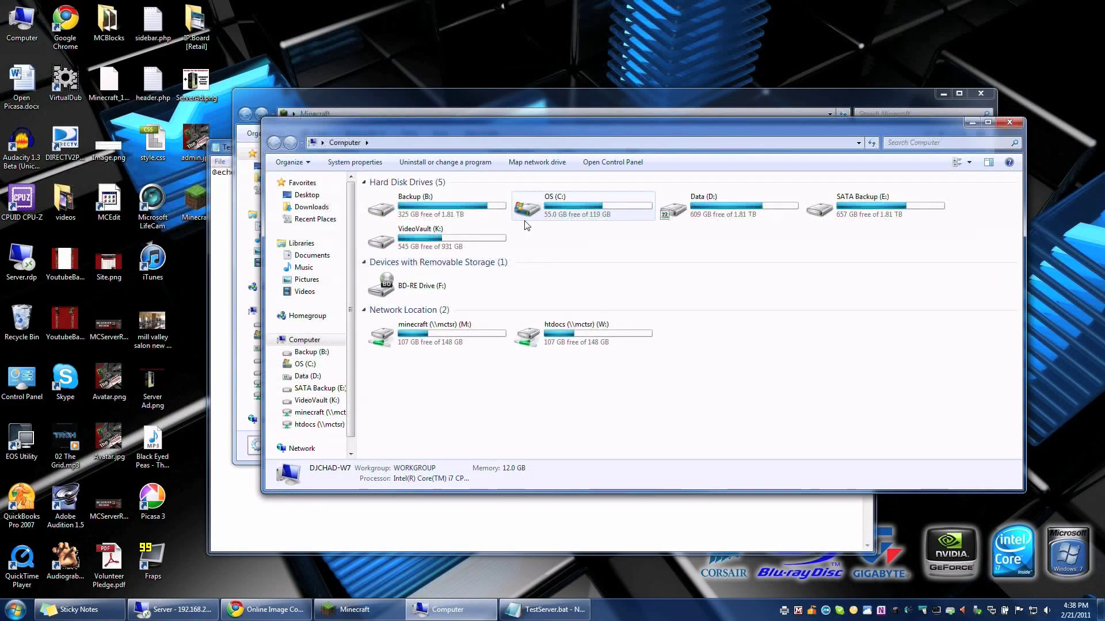
{"action": "double_click", "coordinate": [587, 203]}
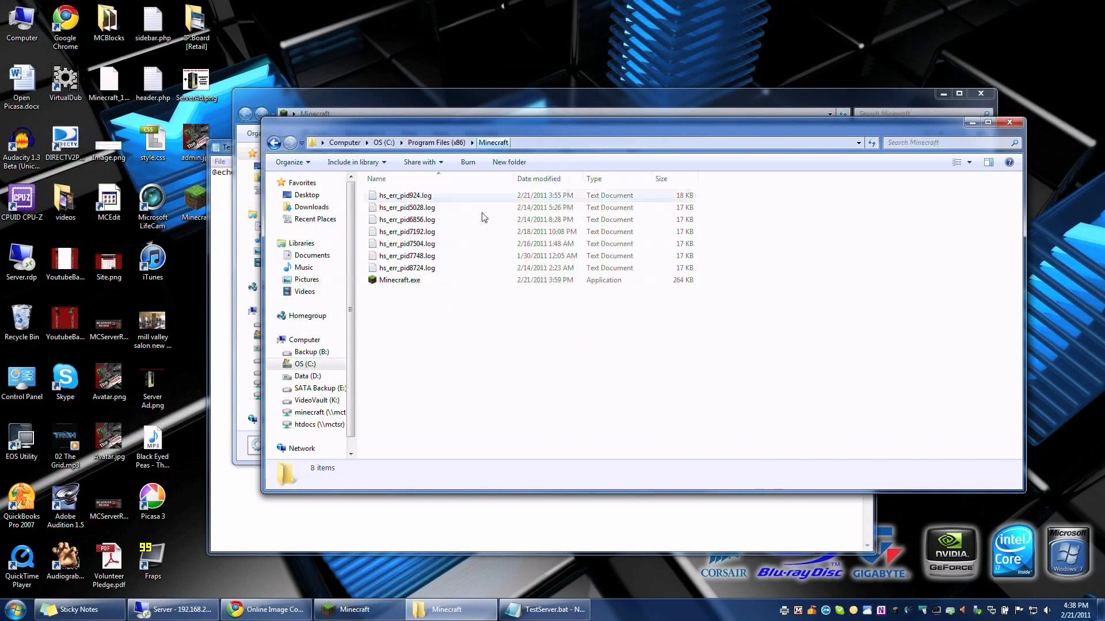
{"action": "left_click", "coordinate": [403, 280]}
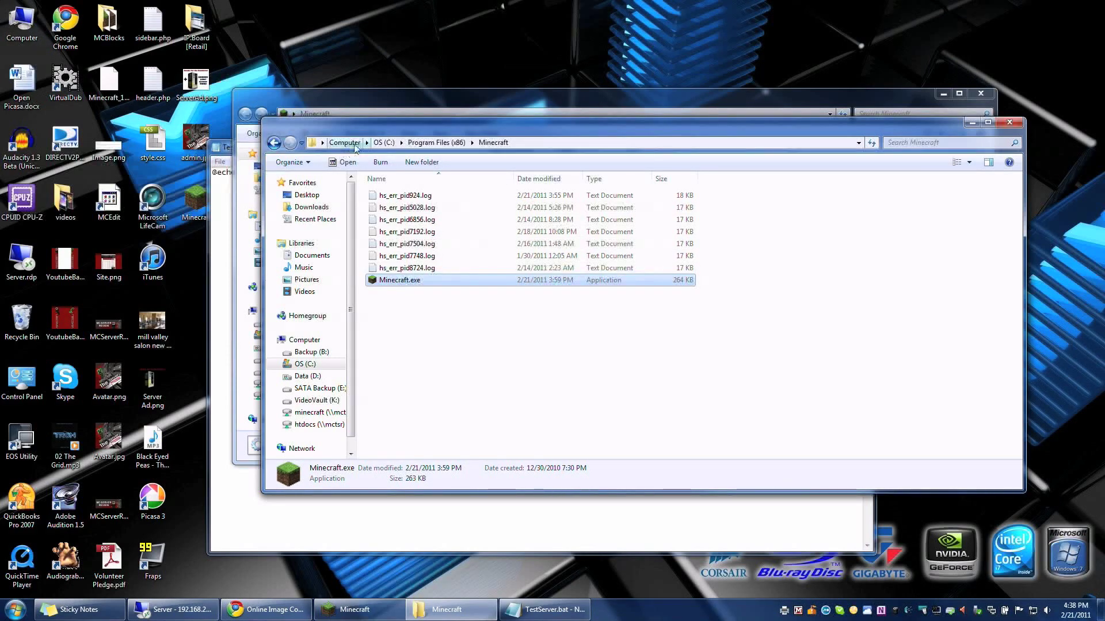
{"action": "left_click", "coordinate": [685, 144]}
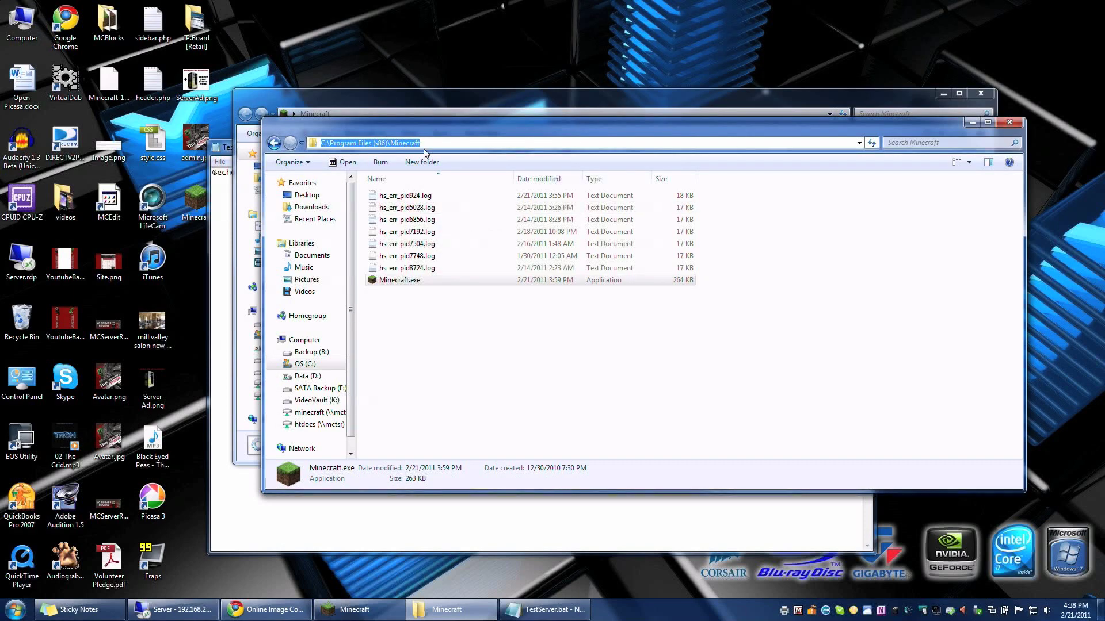
{"action": "right_click", "coordinate": [380, 144]}
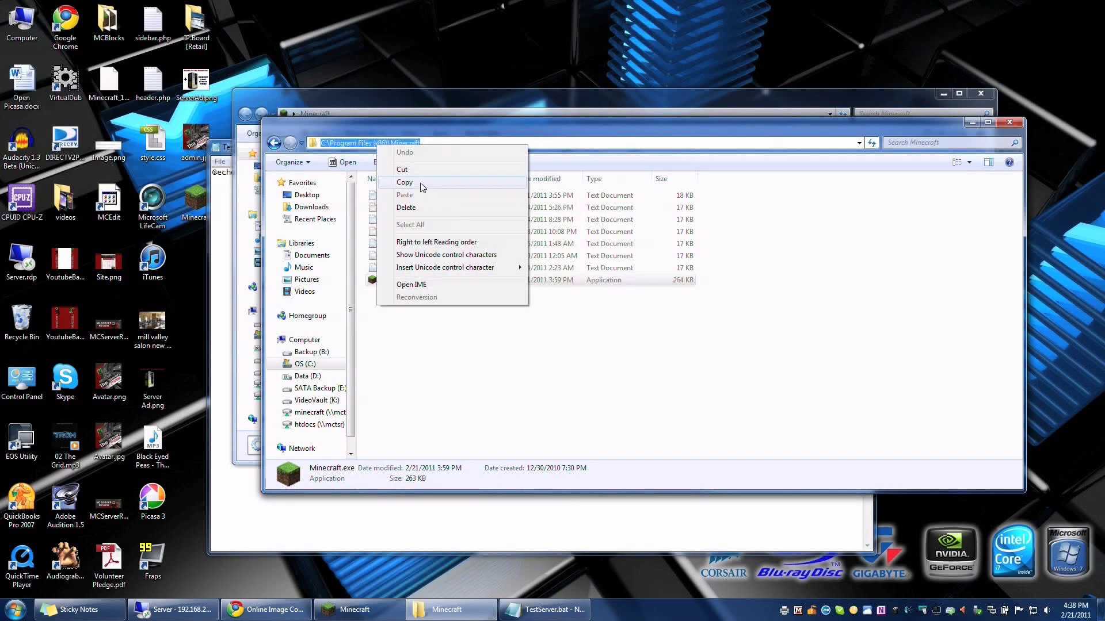
{"action": "left_click", "coordinate": [427, 183]}
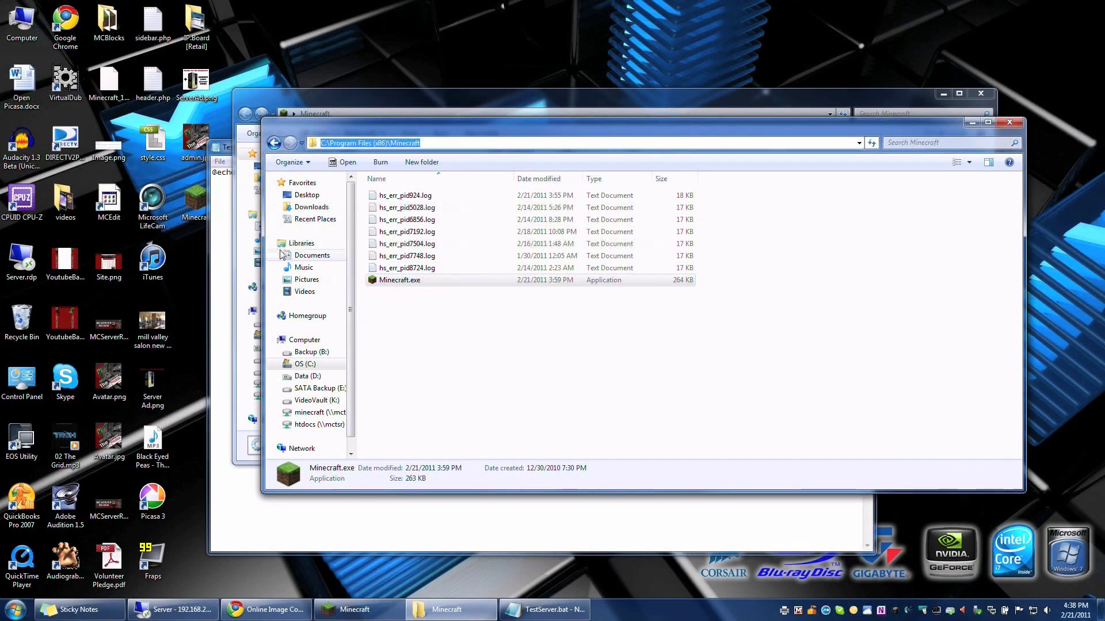
{"action": "left_click", "coordinate": [225, 241]}
Step: Add the quoted Minecraft.exe path with username, password and mc.mctsr.net:25565, then save and close
{"action": "key", "text": "Return"}
{"action": "type", "text": "\""}
{"action": "key", "text": "ctrl+v"}
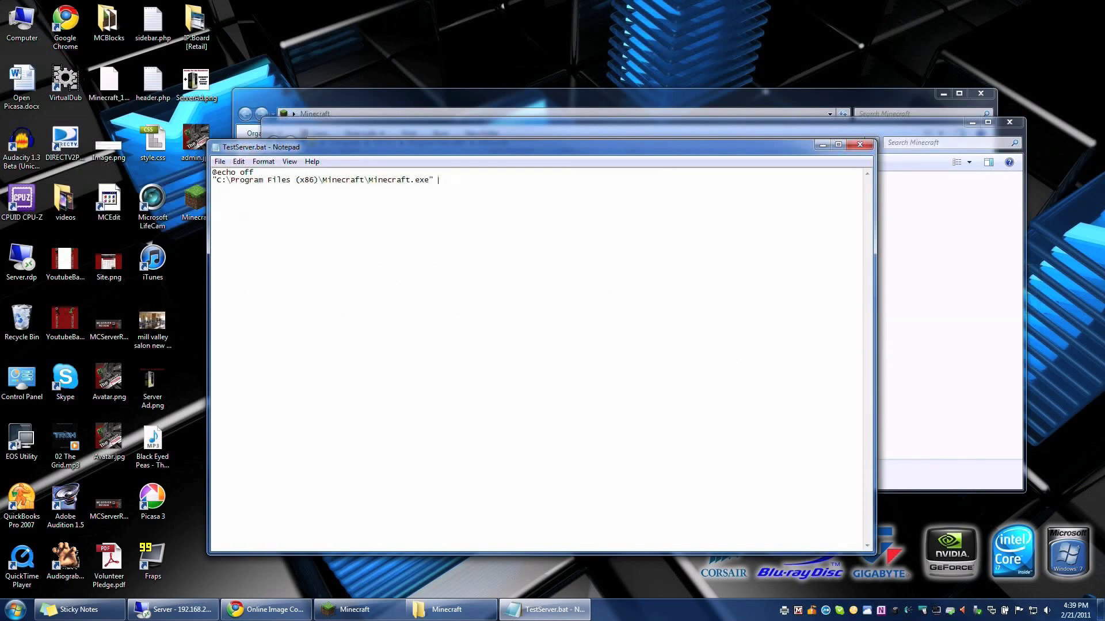
{"action": "type", "text": "chadthedj xxxxxxxxxxx"}
{"action": "type", "text": "mc.mctsr.net:25565"}
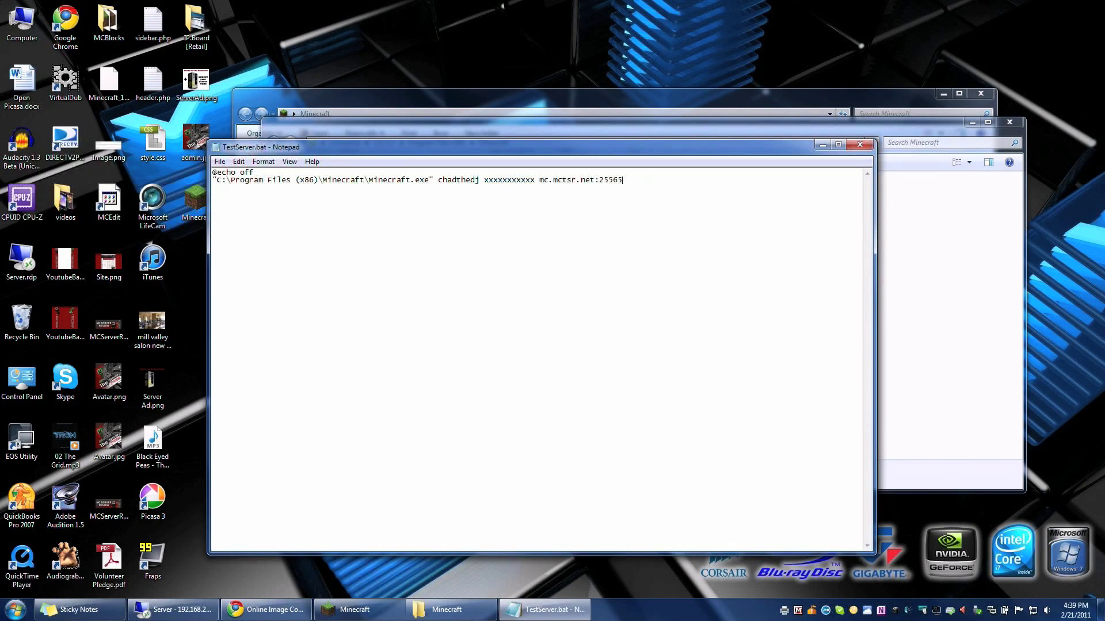
{"action": "left_click", "coordinate": [860, 145]}
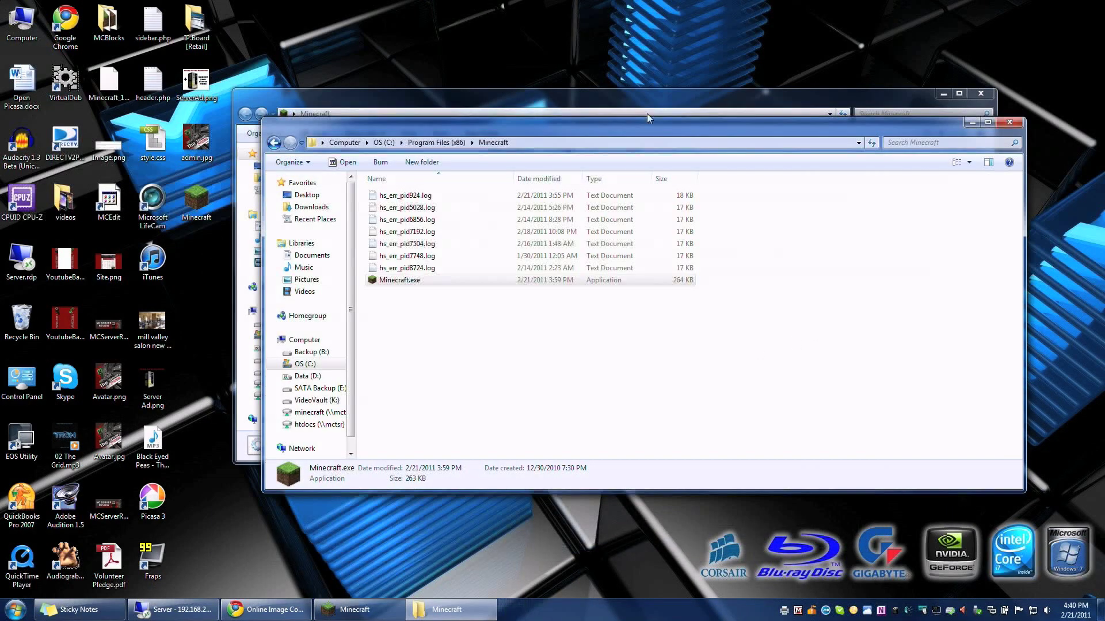
Step: Run TestServer.bat, confirm it joins the MCTSR server, test flying, then quit the game
{"action": "left_click", "coordinate": [607, 92]}
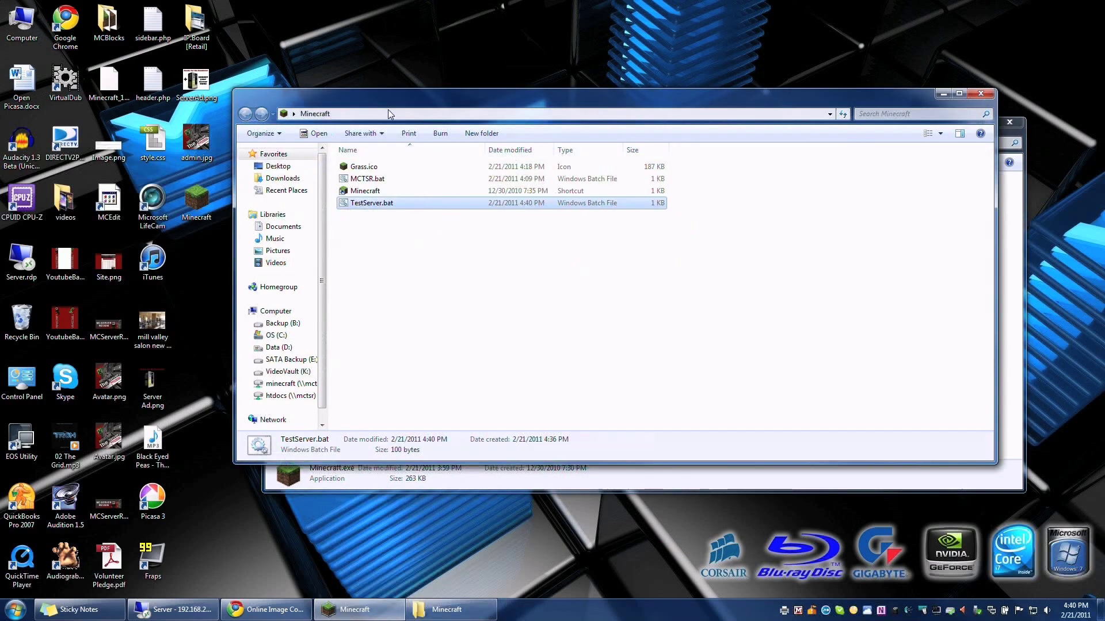
{"action": "double_click", "coordinate": [378, 205]}
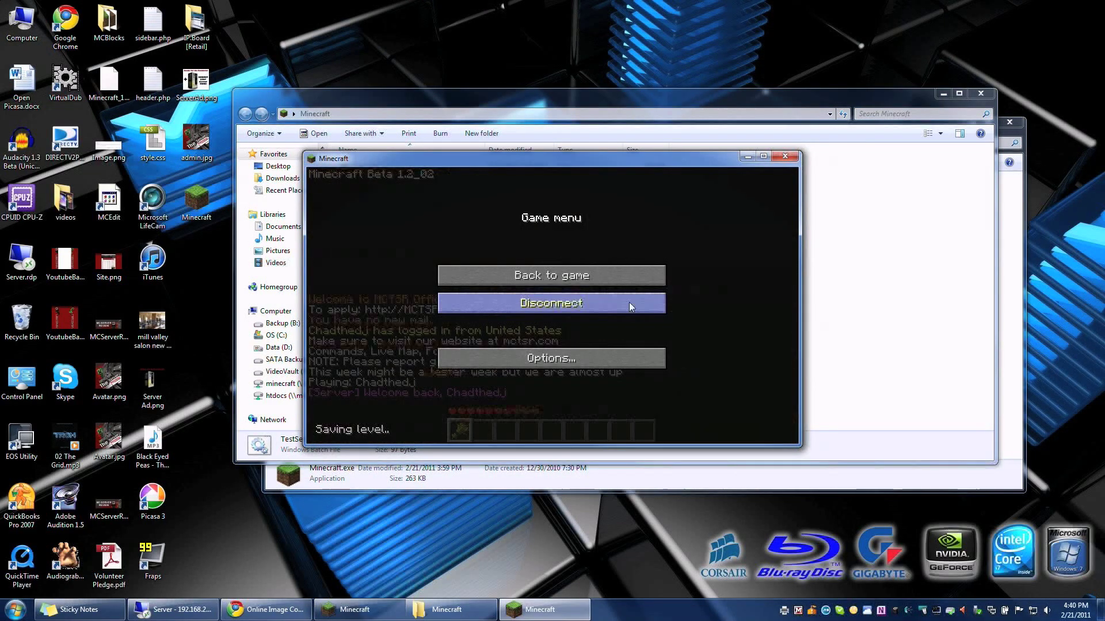
{"action": "left_click", "coordinate": [620, 275]}
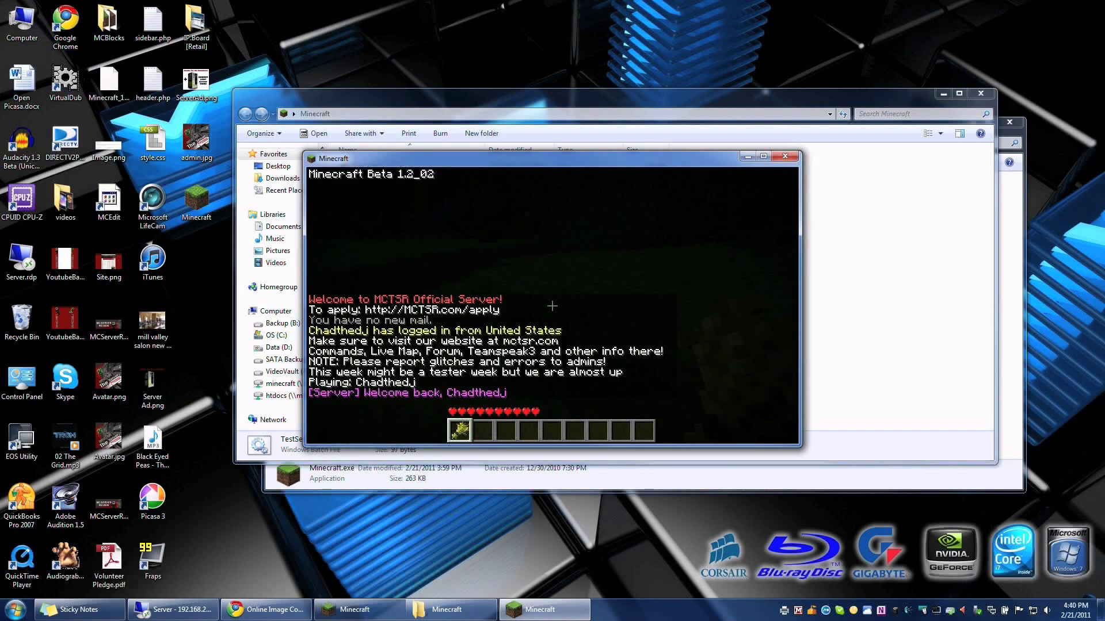
{"action": "key", "text": "2"}
{"action": "key", "text": "f"}
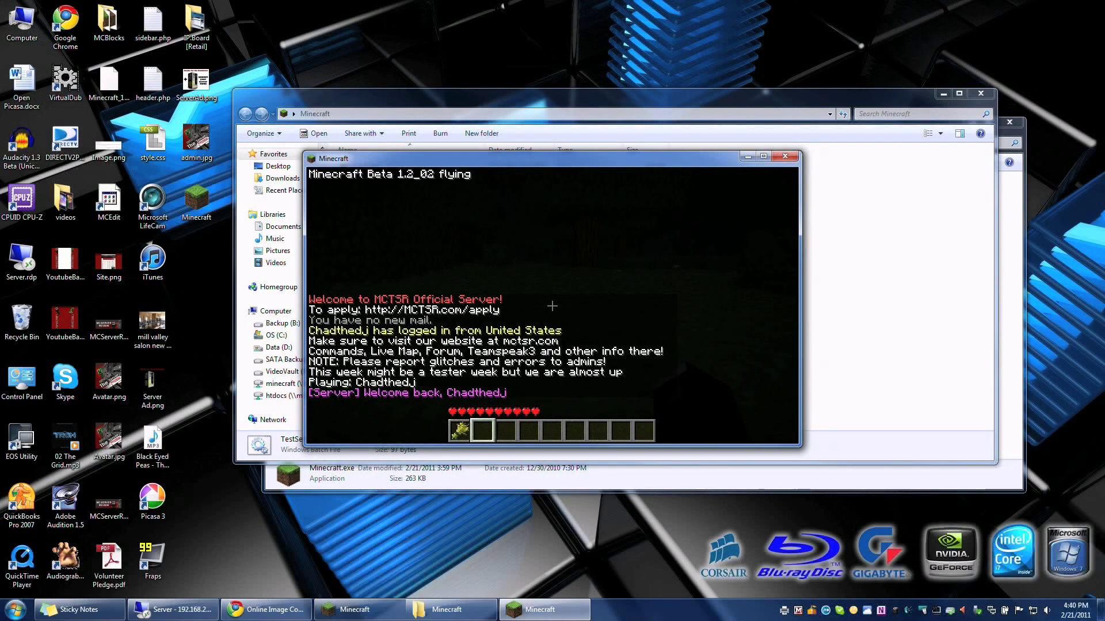
{"action": "key", "text": "Escape"}
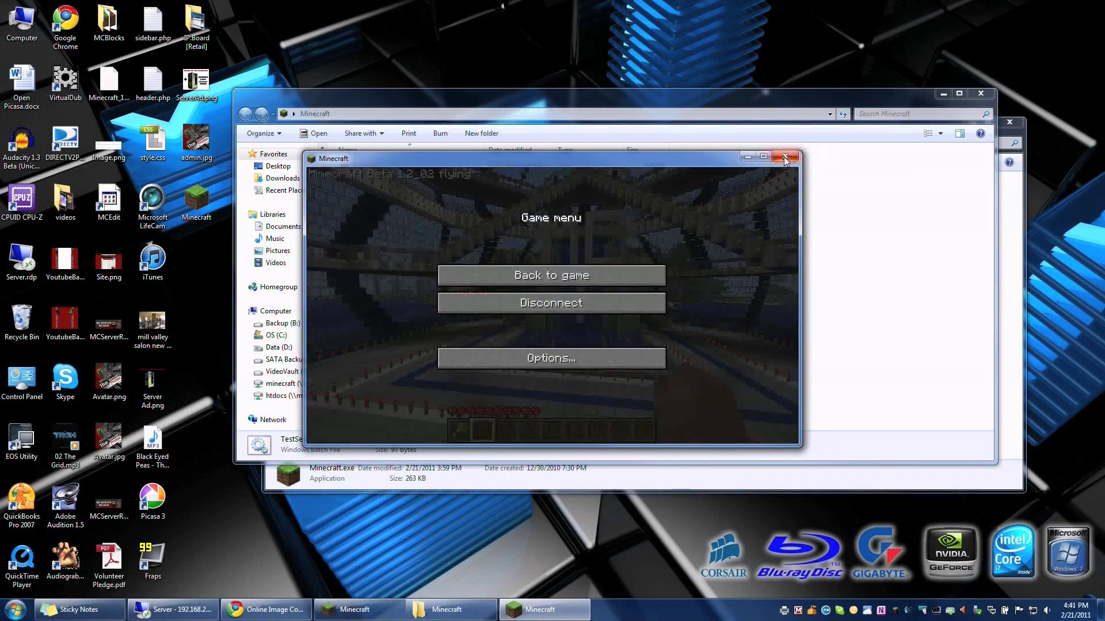
{"action": "key", "text": "alt+F4"}
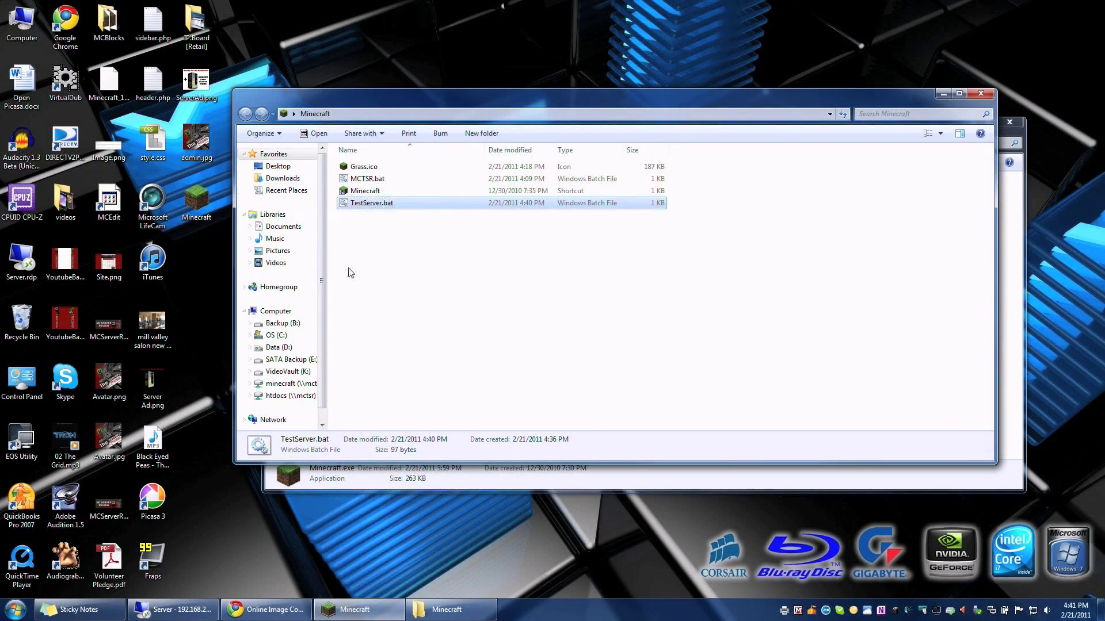
{"action": "right_click", "coordinate": [355, 247]}
Step: Create a new folder by mistake, then delete it and confirm the deletion
{"action": "mouse_move", "coordinate": [440, 406]}
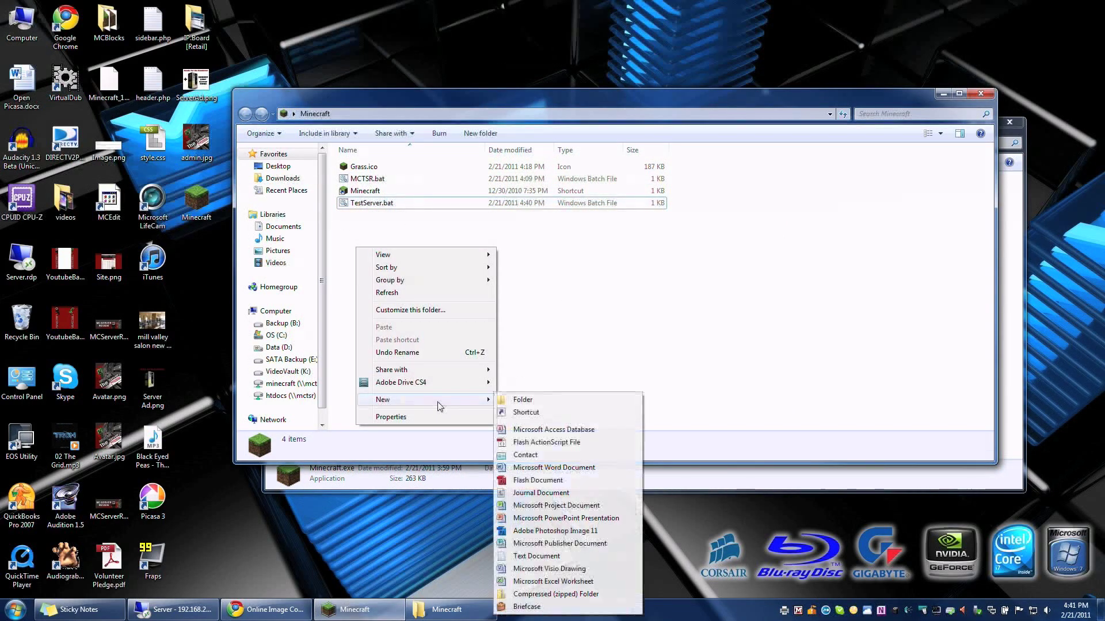
{"action": "left_click", "coordinate": [561, 399]}
{"action": "left_click", "coordinate": [382, 244]}
{"action": "right_click", "coordinate": [372, 169]}
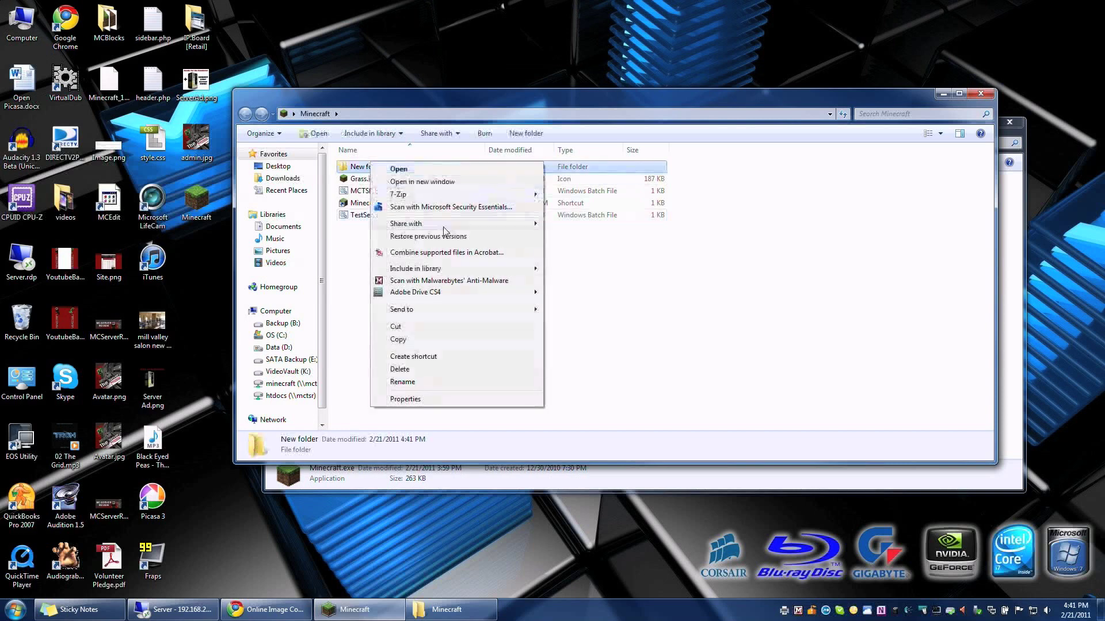
{"action": "left_click", "coordinate": [406, 366]}
{"action": "left_click", "coordinate": [604, 357]}
Step: Duplicate TestServer.bat with Ctrl+C/Ctrl+V and rename the copy to Mau5ville.bat
{"action": "left_click", "coordinate": [357, 203]}
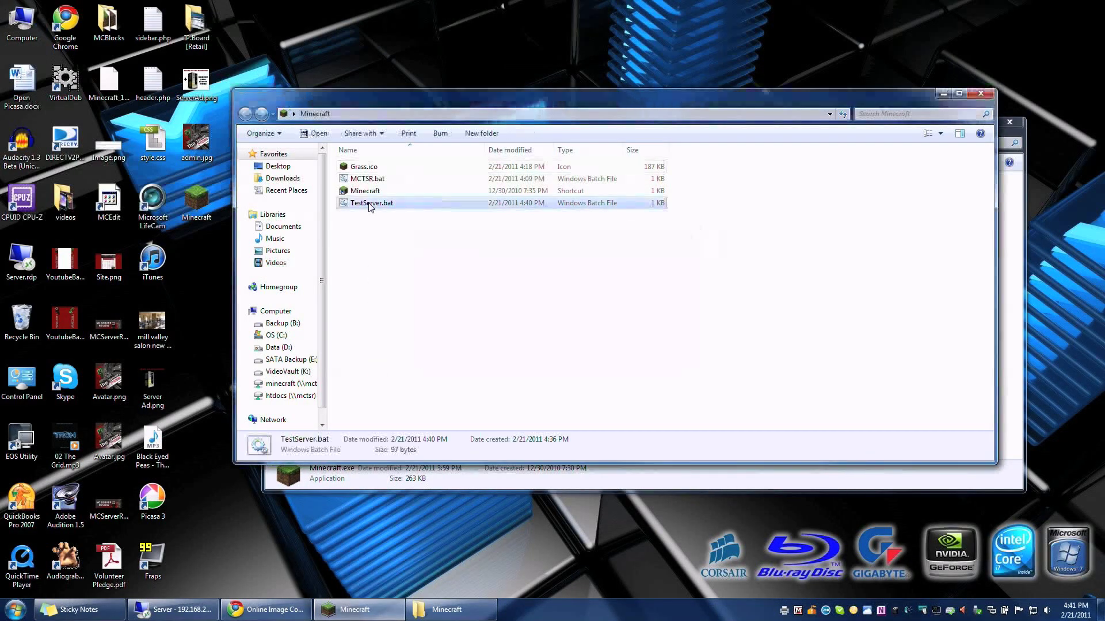
{"action": "key", "text": "ctrl+c"}
{"action": "key", "text": "ctrl+v"}
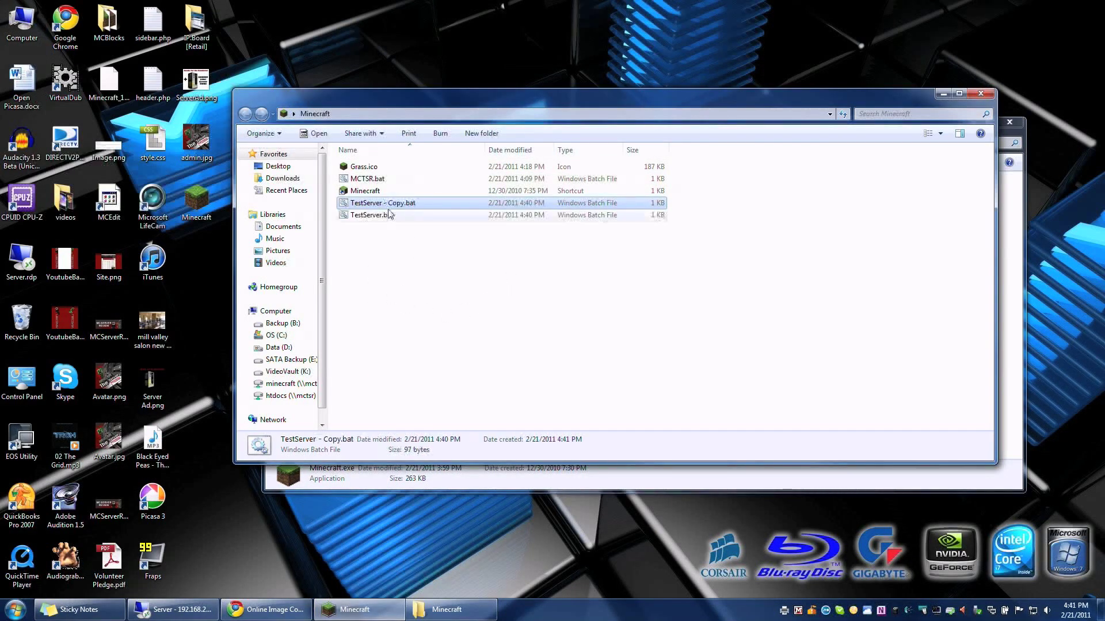
{"action": "left_click", "coordinate": [397, 204]}
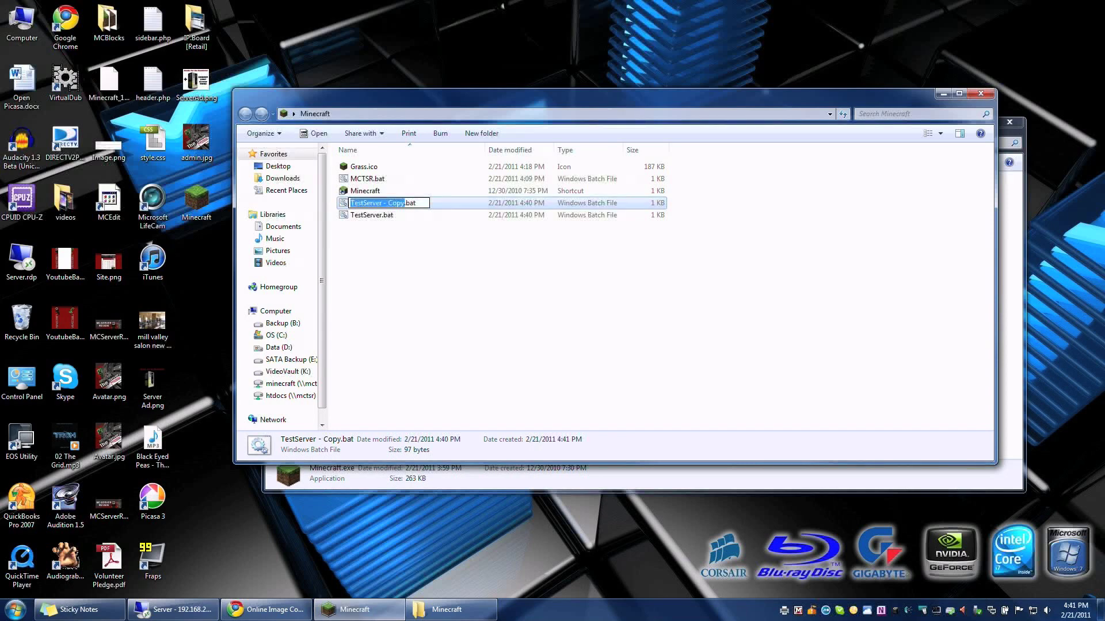
{"action": "key", "text": "BackSpace"}
{"action": "type", "text": "Mau5v"}
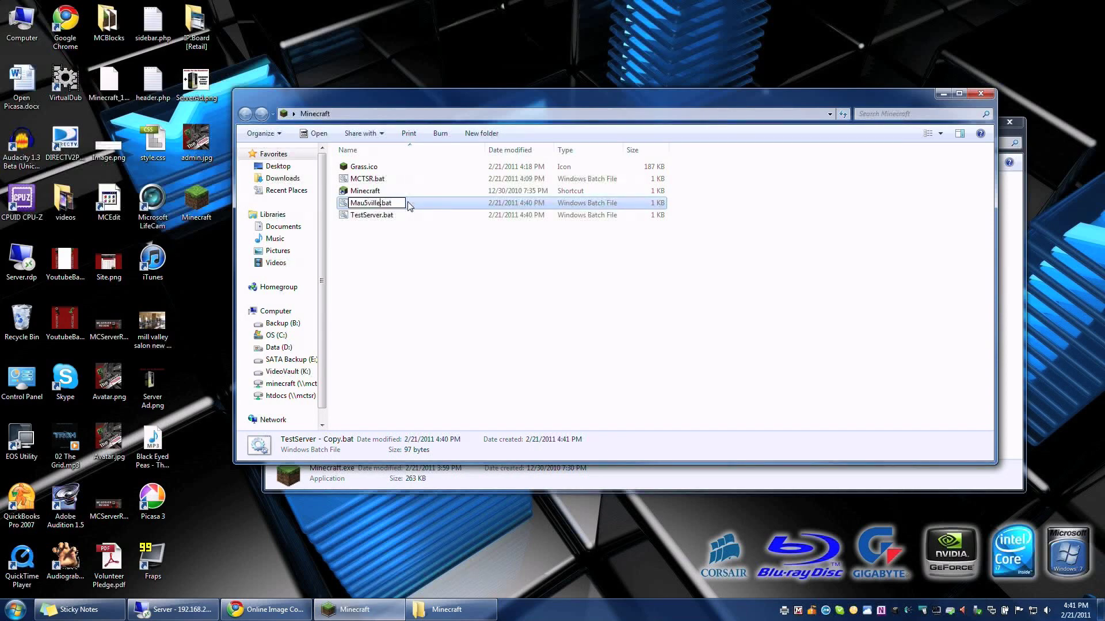
{"action": "type", "text": "ille"}
{"action": "key", "text": "Return"}
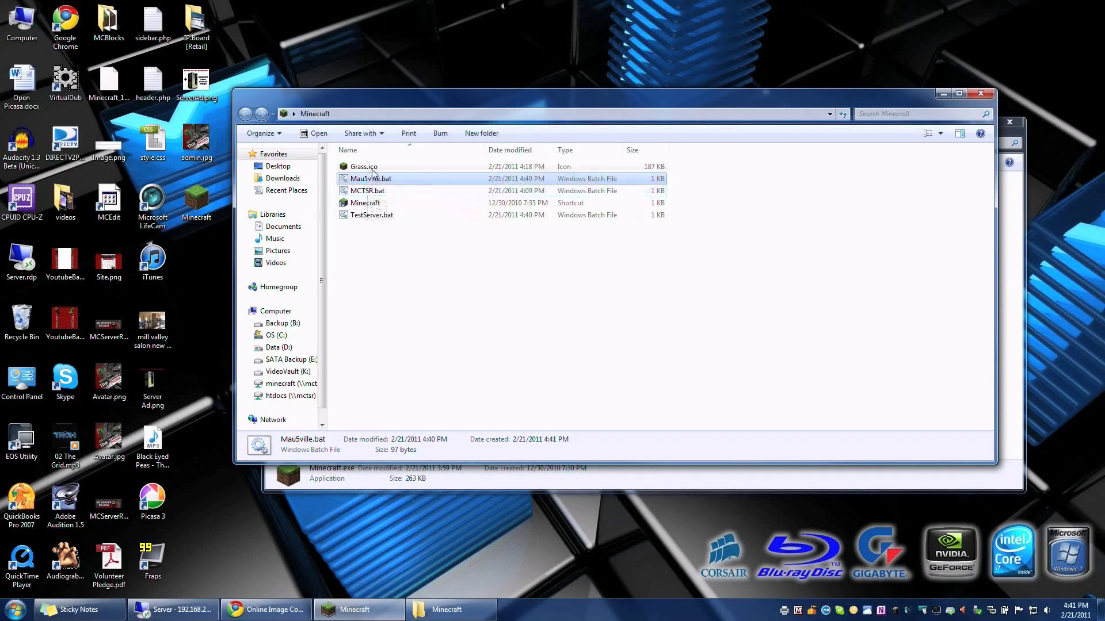
Step: Edit Mau5ville.bat in Notepad, replacing mc.mctsr.net:25565 with the mau5ville.com server address
{"action": "right_click", "coordinate": [358, 182]}
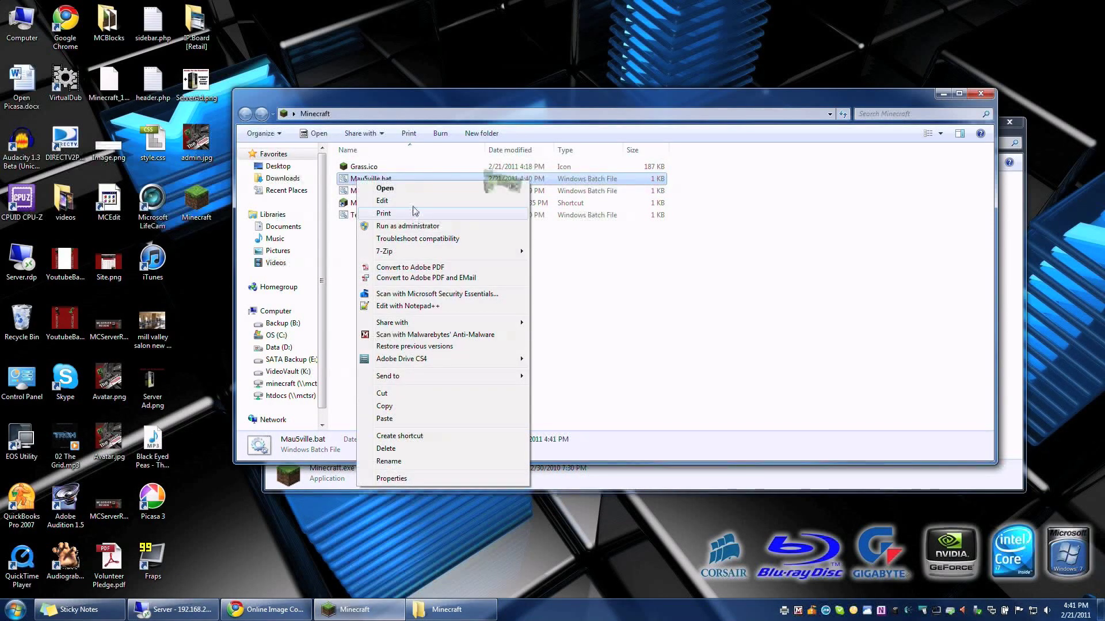
{"action": "left_click", "coordinate": [402, 200]}
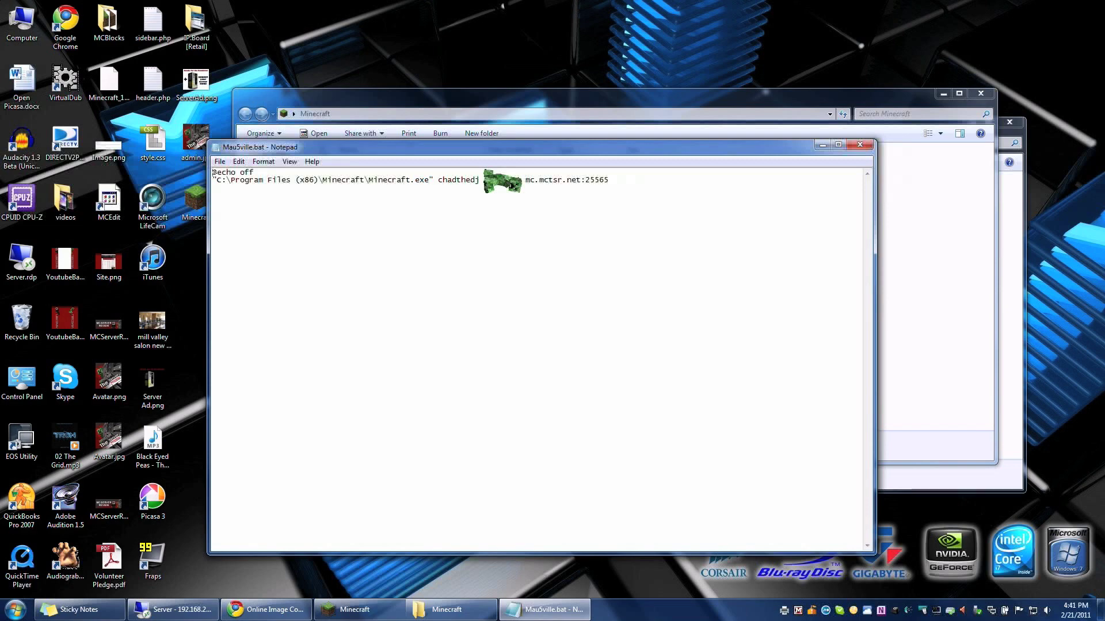
{"action": "left_click_drag", "start_coordinate": [525, 180], "coordinate": [608, 180]}
{"action": "type", "text": "mau5ville.co"}
{"action": "left_click", "coordinate": [860, 144]}
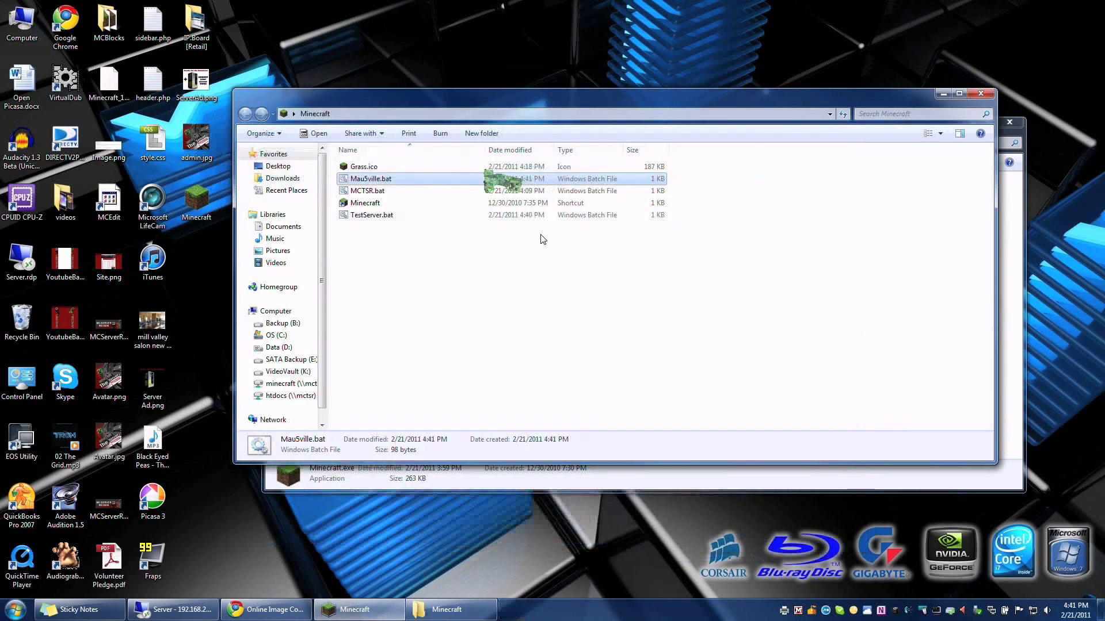
Step: Run Mau5ville.bat, get 'Connection refused: connect', then close Minecraft and the scripts folder window
{"action": "double_click", "coordinate": [385, 179]}
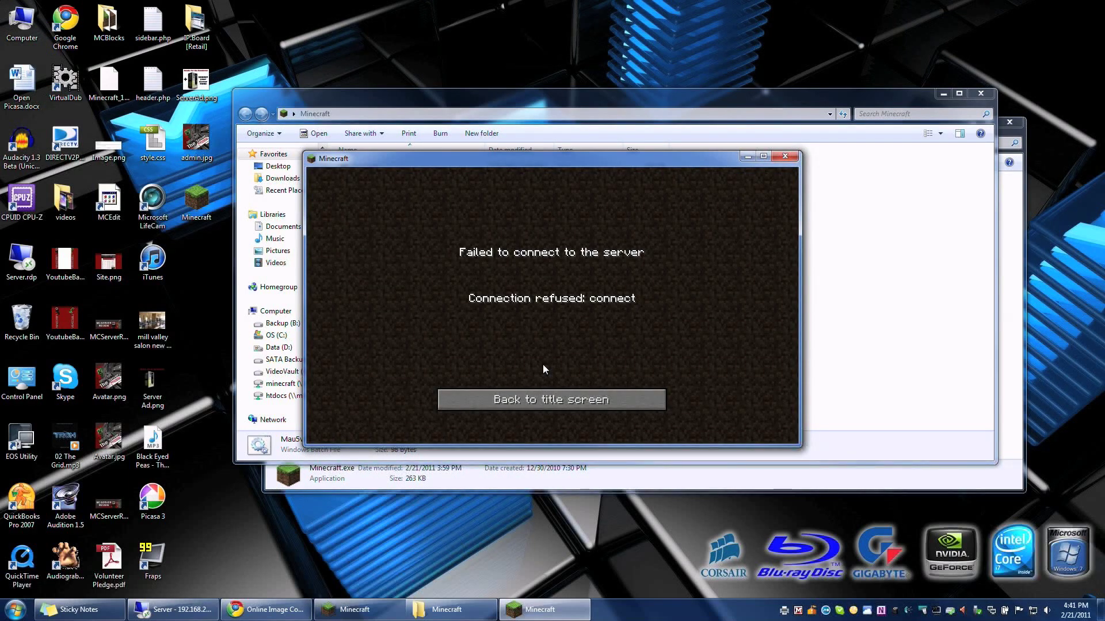
{"action": "left_click", "coordinate": [575, 399]}
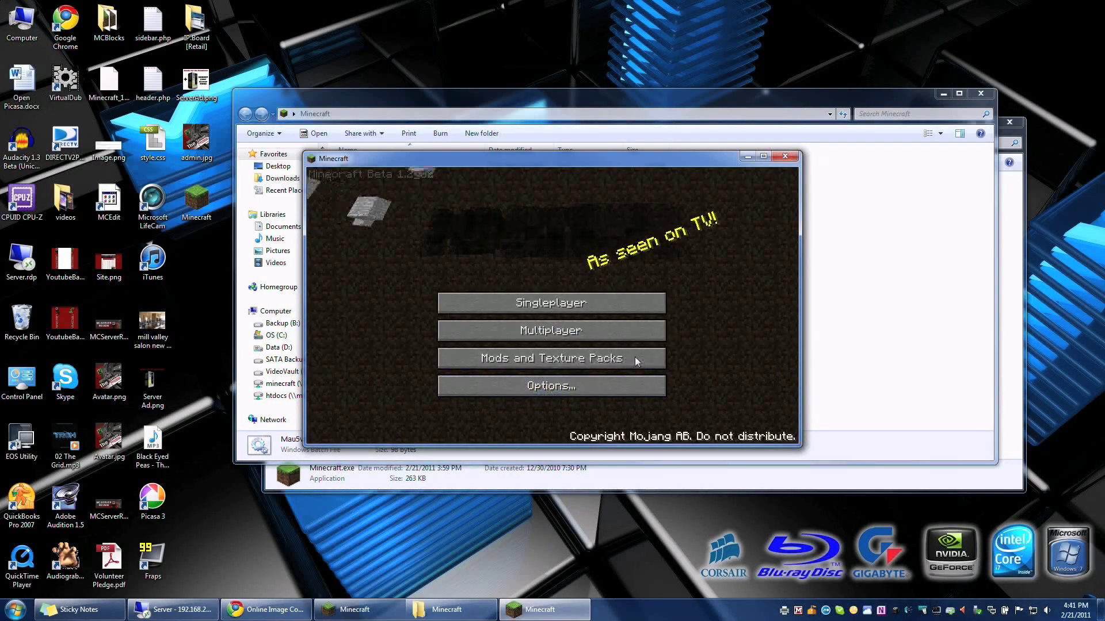
{"action": "left_click", "coordinate": [785, 155]}
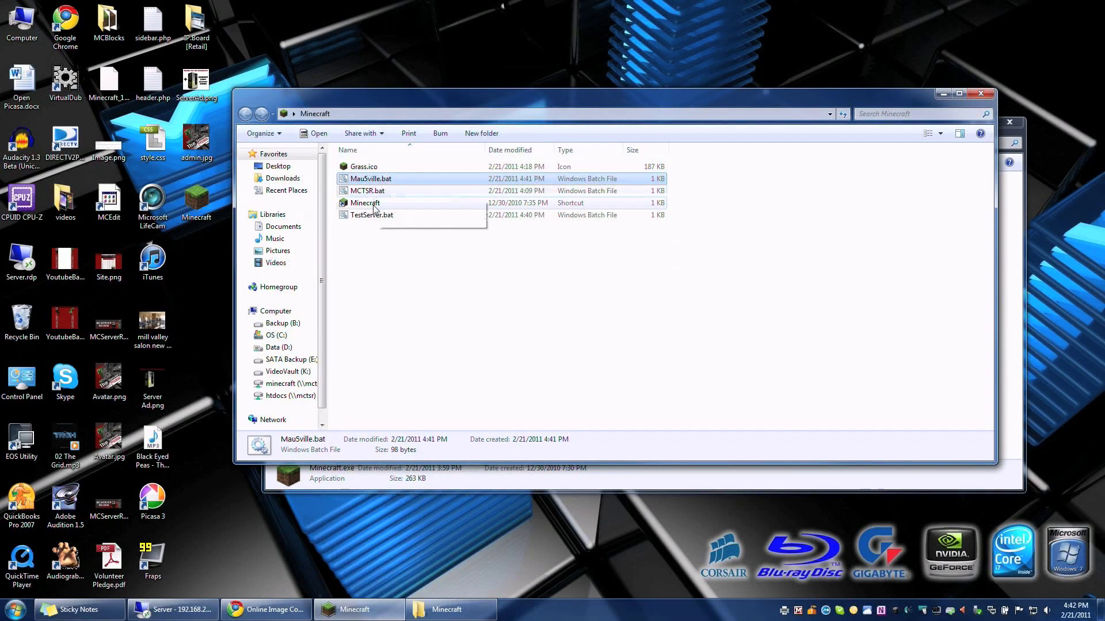
{"action": "left_click", "coordinate": [981, 93]}
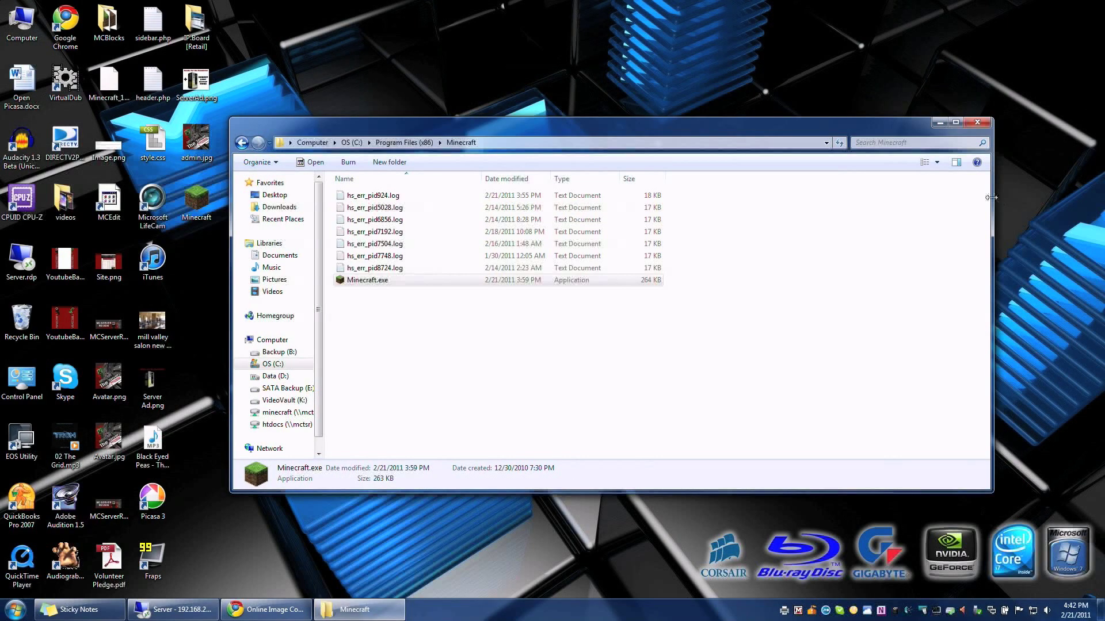